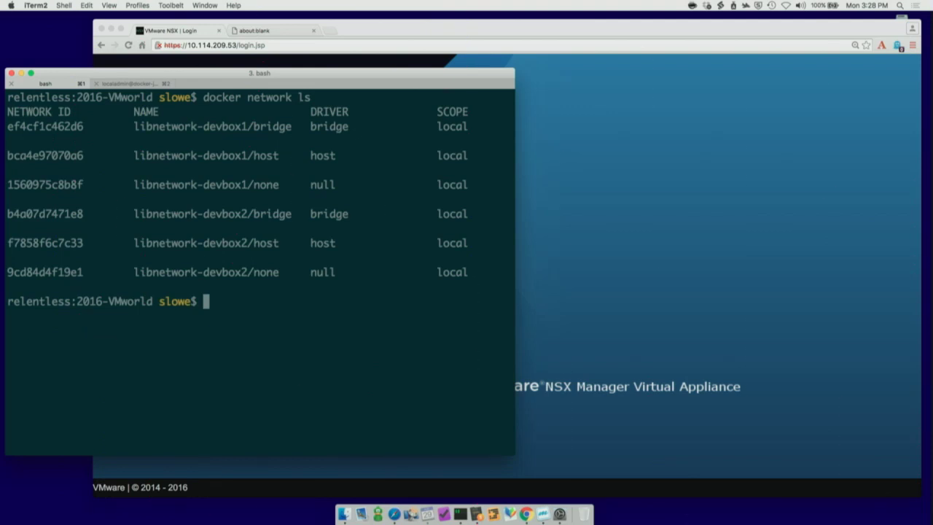
Step: Create the NSX Docker network 'web' tied to the Web IP set with docker network create -d nsx
{"action": "type", "text": "docker create"}
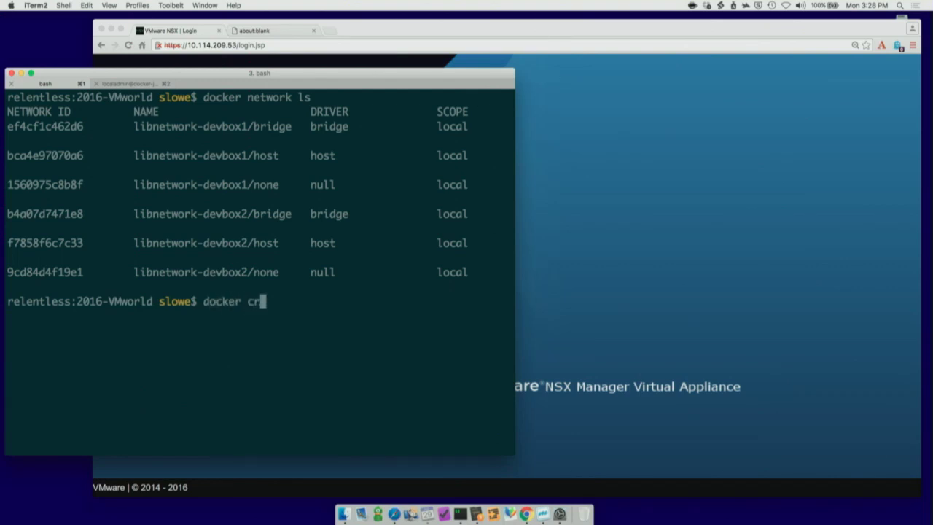
{"action": "key", "text": "BackSpace"}
{"action": "key", "text": "BackSpace"}
{"action": "key", "text": "BackSpace"}
{"action": "key", "text": "BackSpace"}
{"action": "key", "text": "BackSpace"}
{"action": "key", "text": "BackSpace"}
{"action": "key", "text": "BackSpace"}
{"action": "type", "text": "network create -d nsx "}
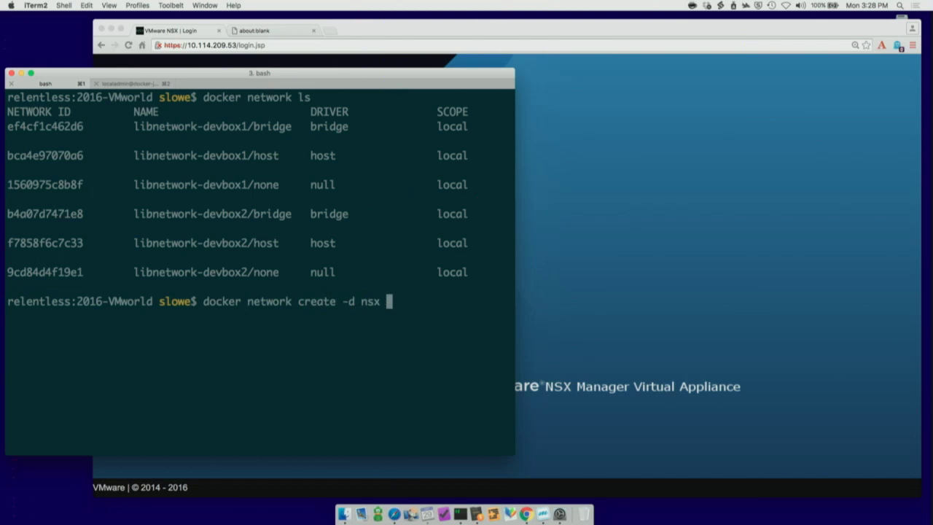
{"action": "type", "text": "-o ipsets"}
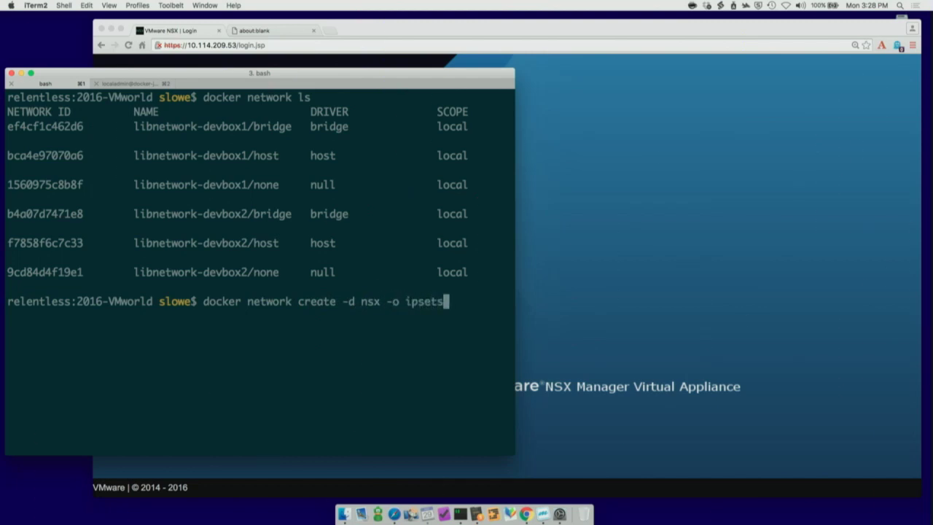
{"action": "type", "text": "=Web web"}
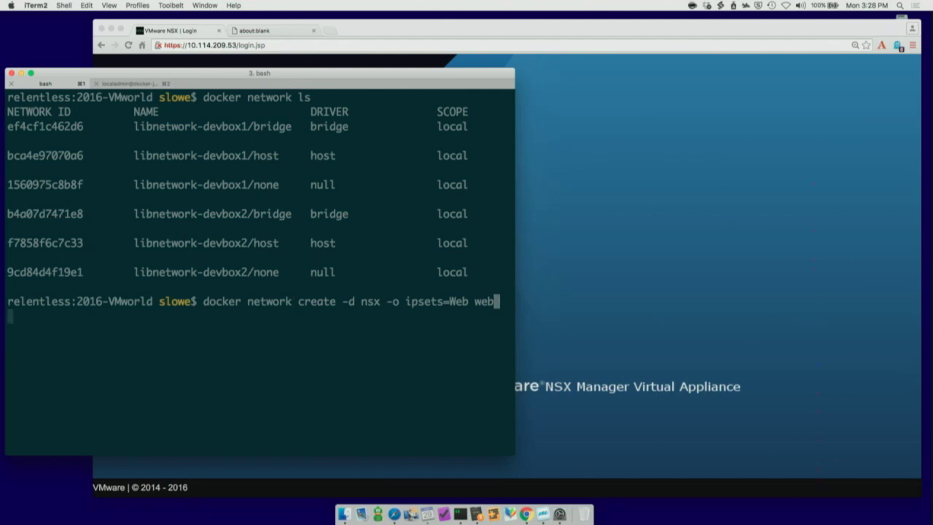
{"action": "key", "text": "Return"}
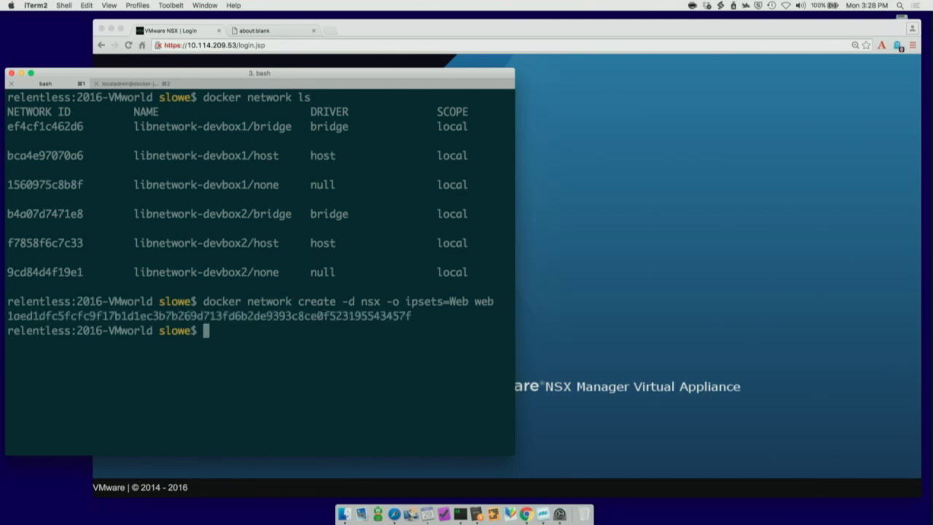
Step: Create the NSX Docker network 'mgmt' tied to the Mgmt IP set
{"action": "key", "text": "Up"}
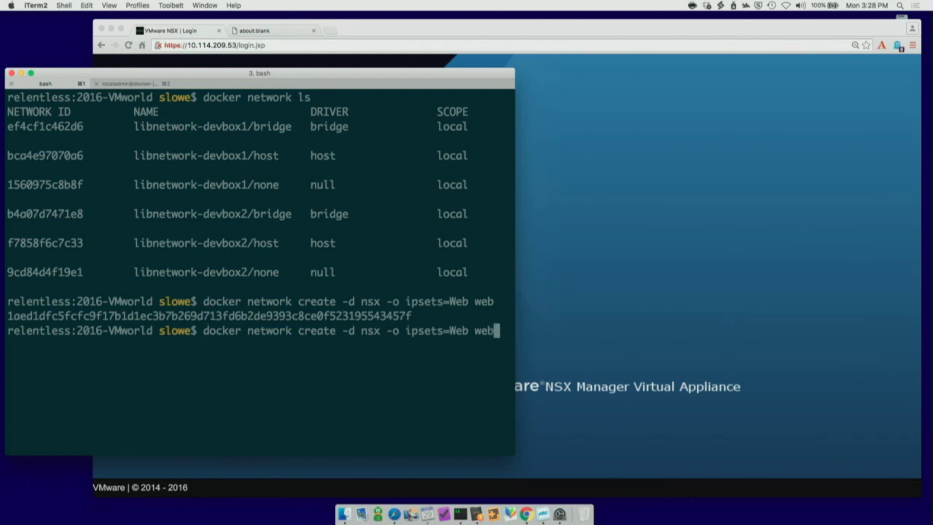
{"action": "key", "text": "BackSpace"}
{"action": "key", "text": "BackSpace"}
{"action": "key", "text": "BackSpace"}
{"action": "key", "text": "BackSpace"}
{"action": "key", "text": "BackSpace"}
{"action": "key", "text": "BackSpace"}
{"action": "key", "text": "BackSpace"}
{"action": "type", "text": "Mgmt mgmt"}
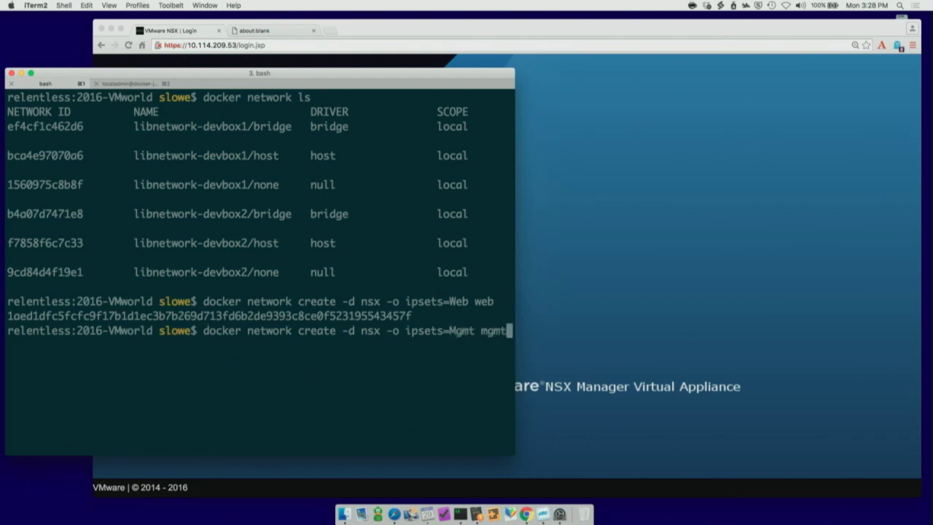
{"action": "key", "text": "Return"}
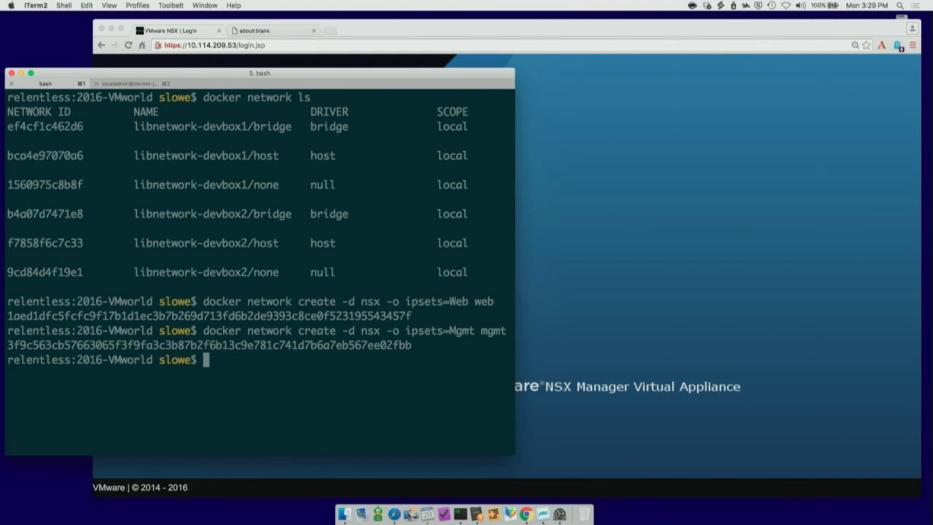
Step: Sign in to NSX Manager with the admin credentials and open the logical switches list
{"action": "key", "text": "super+Tab"}
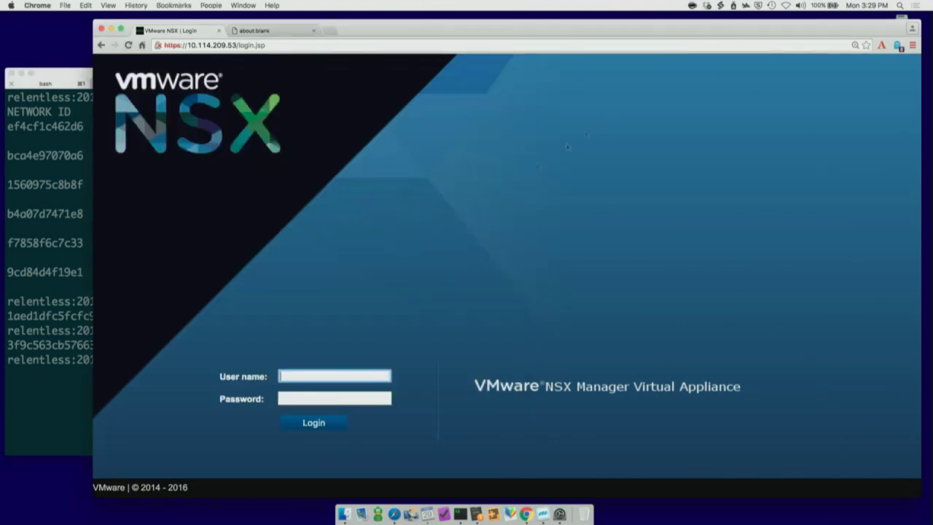
{"action": "type", "text": "admin"}
{"action": "key", "text": "Tab"}
{"action": "type", "text": "VMware1!"}
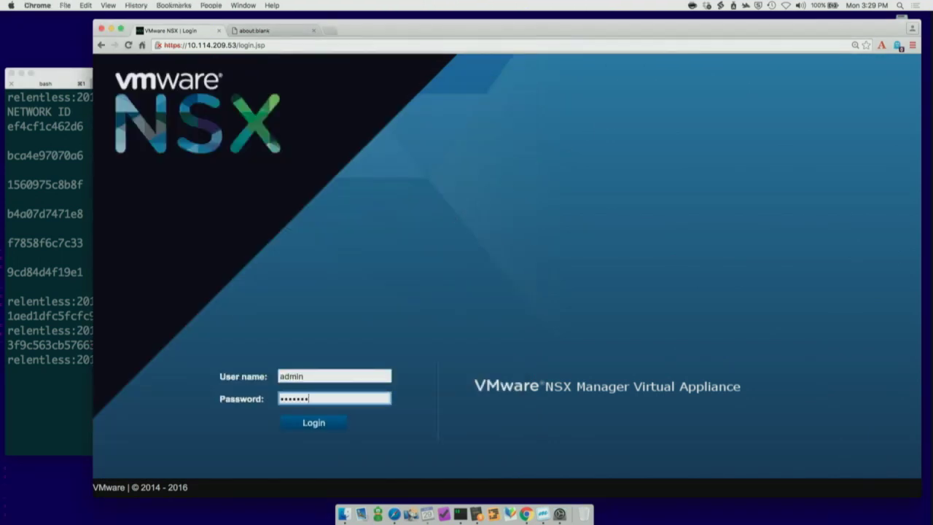
{"action": "key", "text": "Return"}
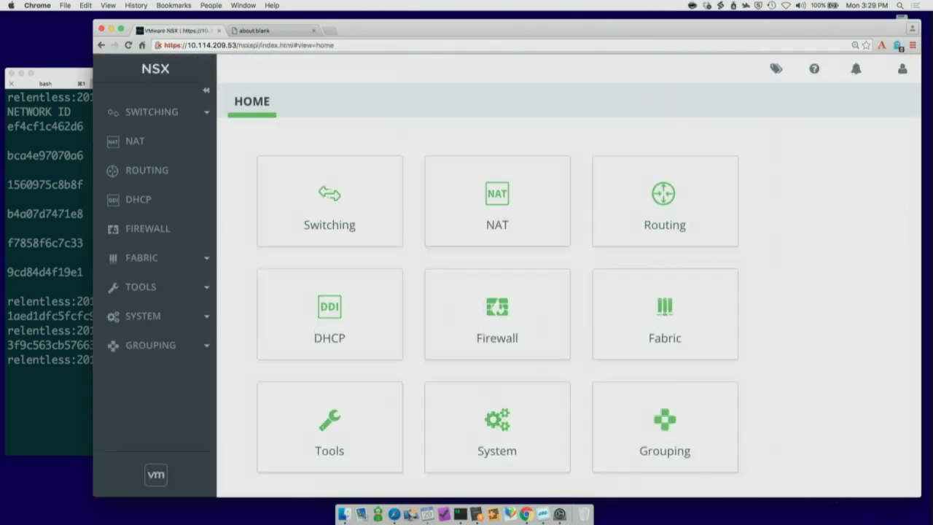
{"action": "left_click", "coordinate": [339, 188]}
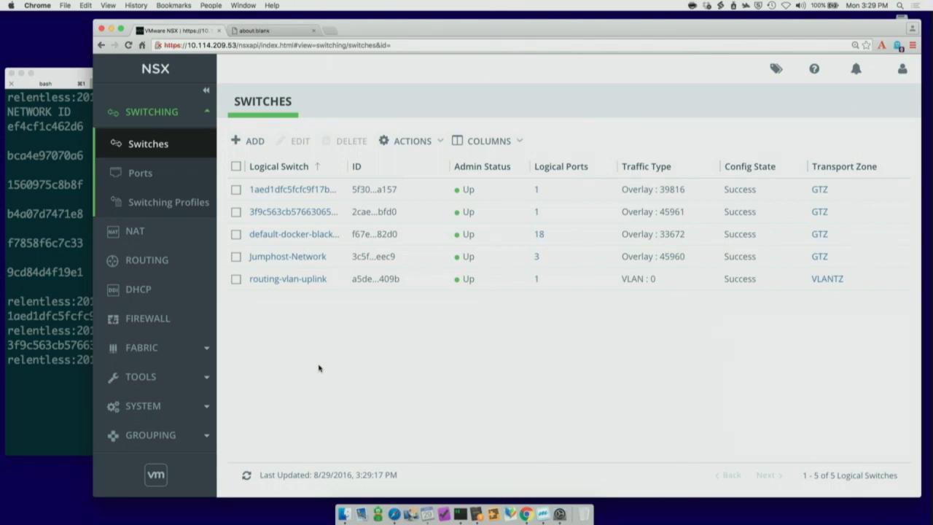
{"action": "left_click", "coordinate": [70, 264]}
Step: Open docker-compose.yaml in Sublime Text to review the web and mgmt service networks, then close it
{"action": "type", "text": "subl docker-com"}
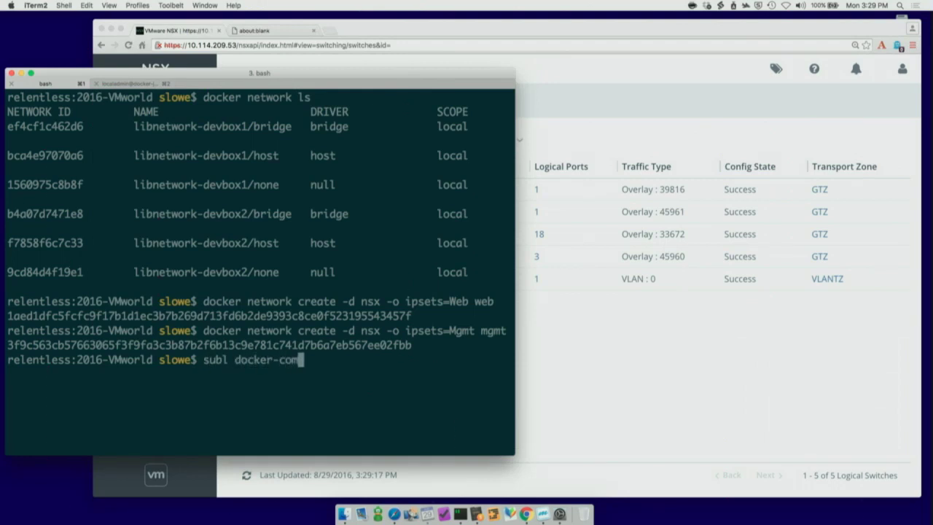
{"action": "key", "text": "Tab"}
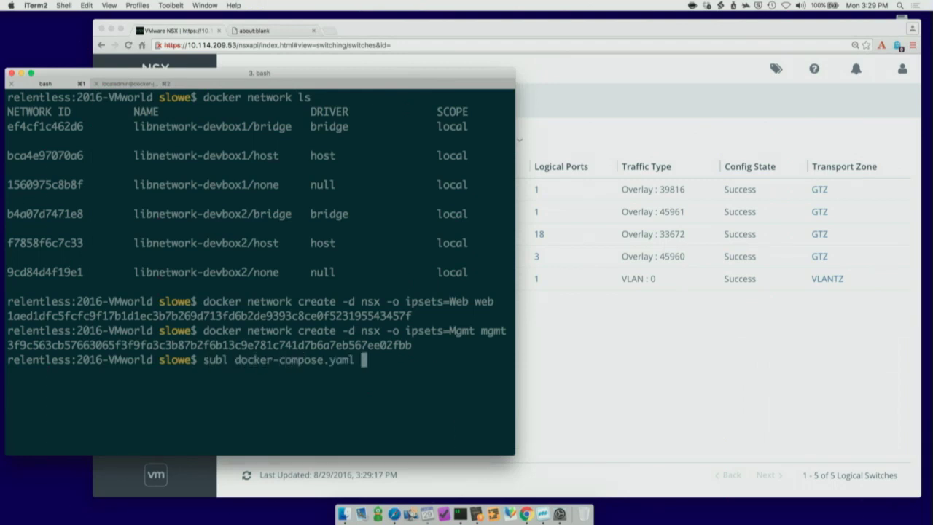
{"action": "key", "text": "Return"}
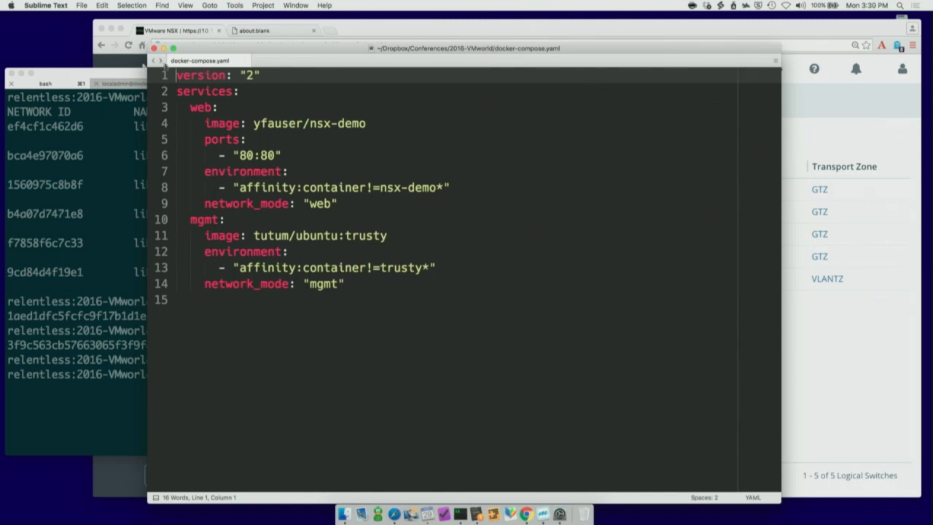
{"action": "left_click", "coordinate": [155, 49]}
{"action": "left_click", "coordinate": [166, 217]}
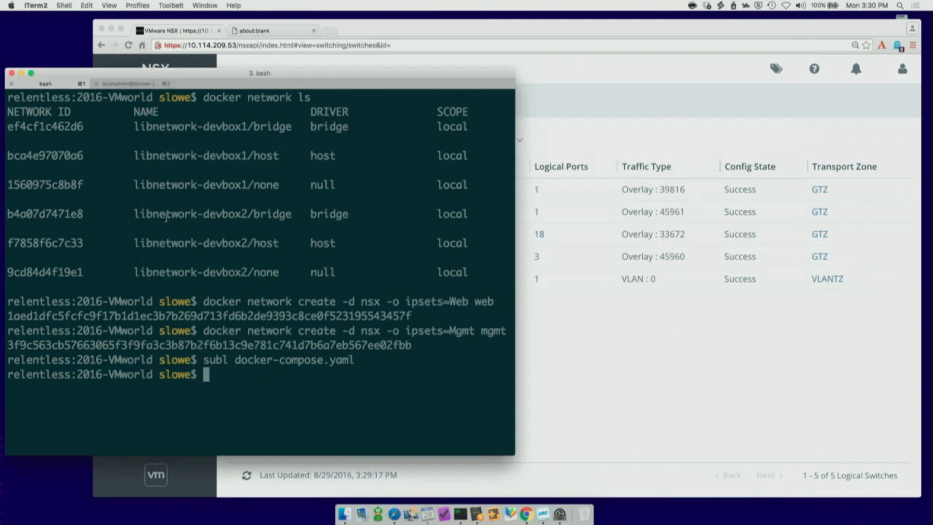
Step: Run docker-compose up -d to create containers 2016vmworld_mgmt_1 and 2016vmworld_web_1
{"action": "type", "text": "docker-compose up -"}
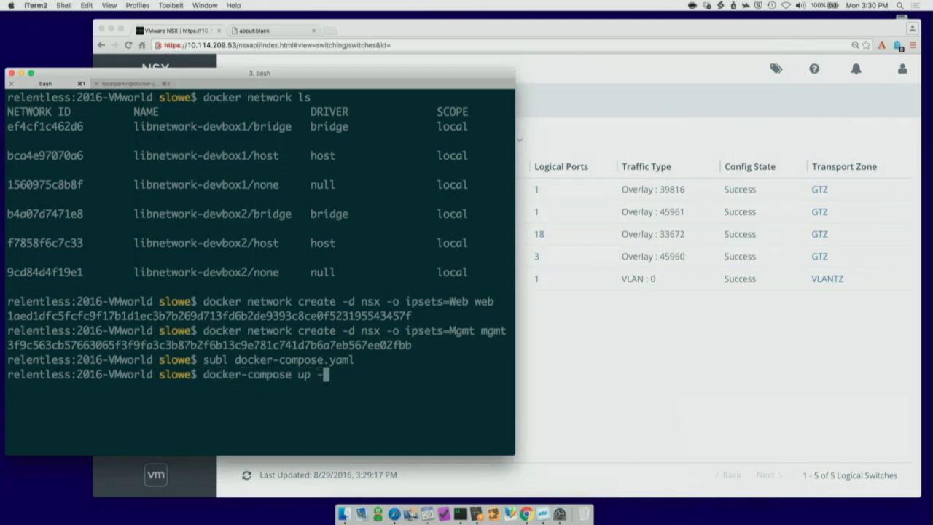
{"action": "type", "text": "d"}
{"action": "key", "text": "Return"}
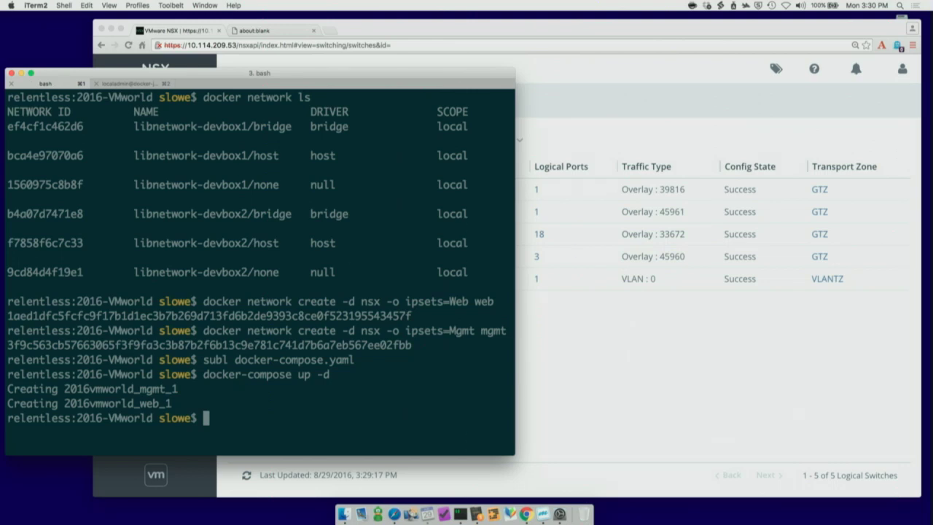
{"action": "left_click", "coordinate": [581, 321]}
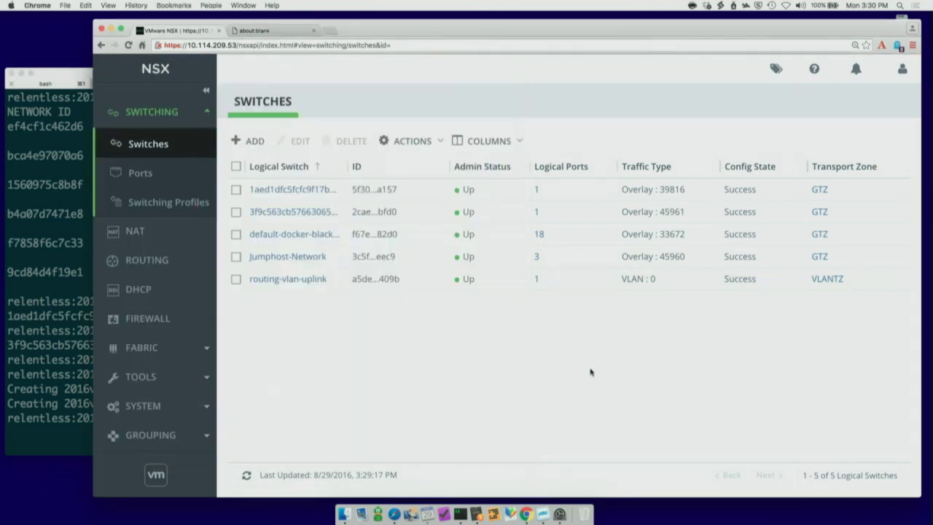
Step: Refresh the switch port counts and view Grouping > IP Sets: Web 10.0.0.2, Mgmt 10.0.1.2
{"action": "left_click", "coordinate": [247, 475]}
{"action": "left_click", "coordinate": [144, 436]}
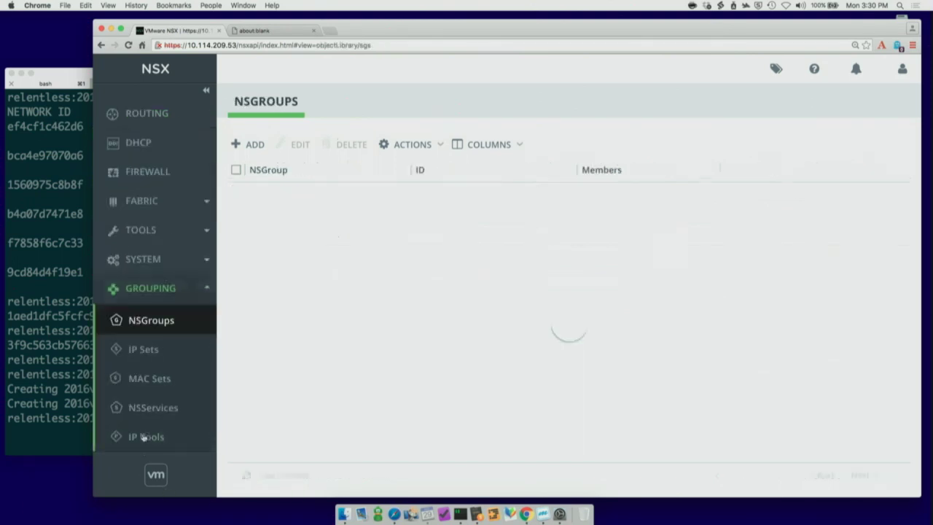
{"action": "left_click", "coordinate": [144, 357]}
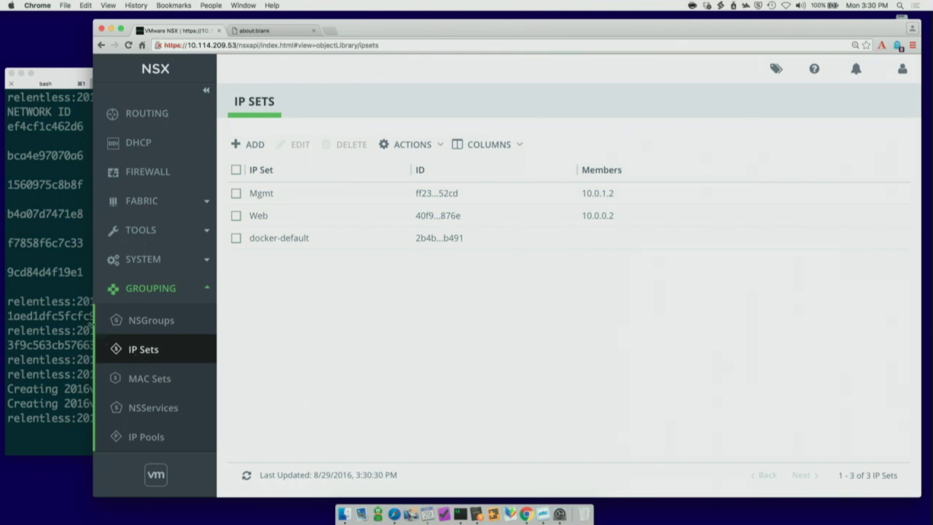
{"action": "left_click", "coordinate": [44, 270]}
Step: Run docker-compose scale mgmt=2 web=2 to get two containers per service
{"action": "type", "text": "cdo"}
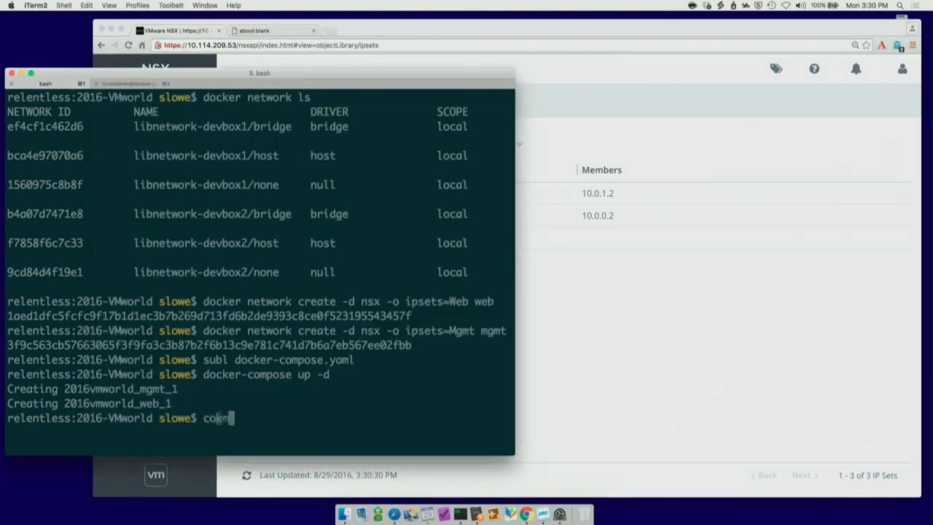
{"action": "key", "text": "BackSpace"}
{"action": "key", "text": "BackSpace"}
{"action": "key", "text": "BackSpace"}
{"action": "type", "text": "docker-compose scale mgmt"}
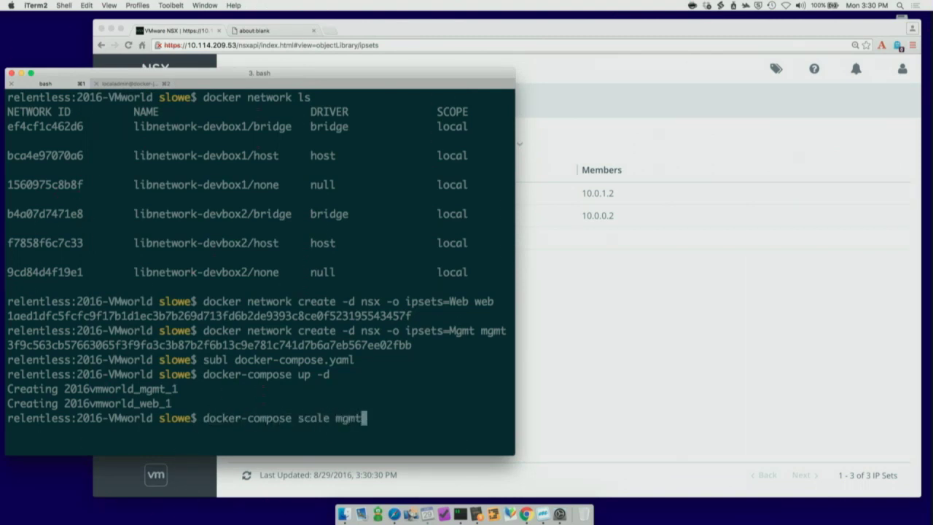
{"action": "type", "text": "=2 web=2"}
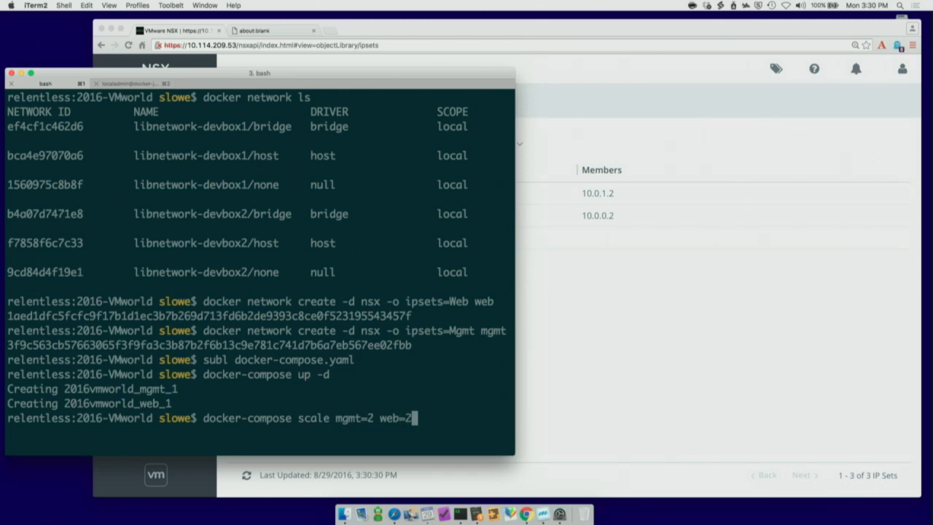
{"action": "key", "text": "Return"}
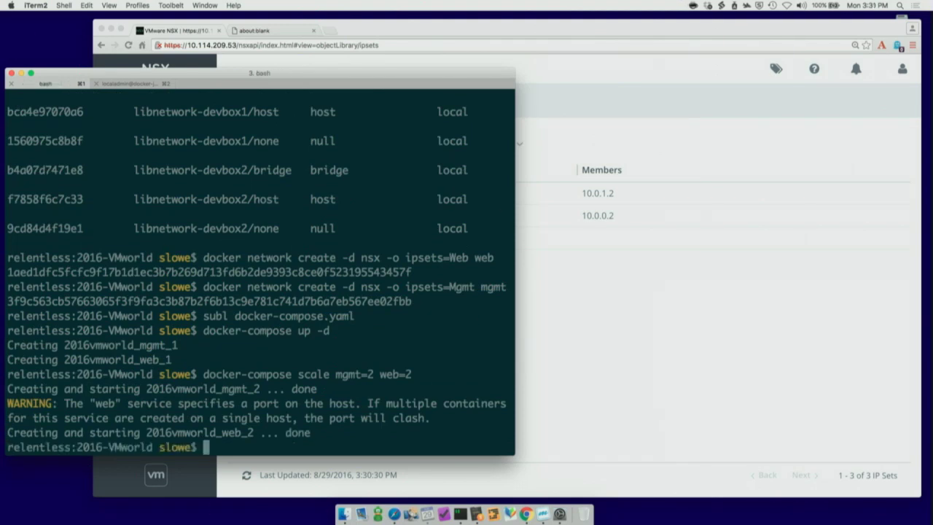
Step: Refresh IP Sets to show Mgmt 10.0.1.2, 10.0.1.3 and Web 10.0.0.2, 10.0.0.3, checking firewall rules
{"action": "left_click", "coordinate": [631, 312]}
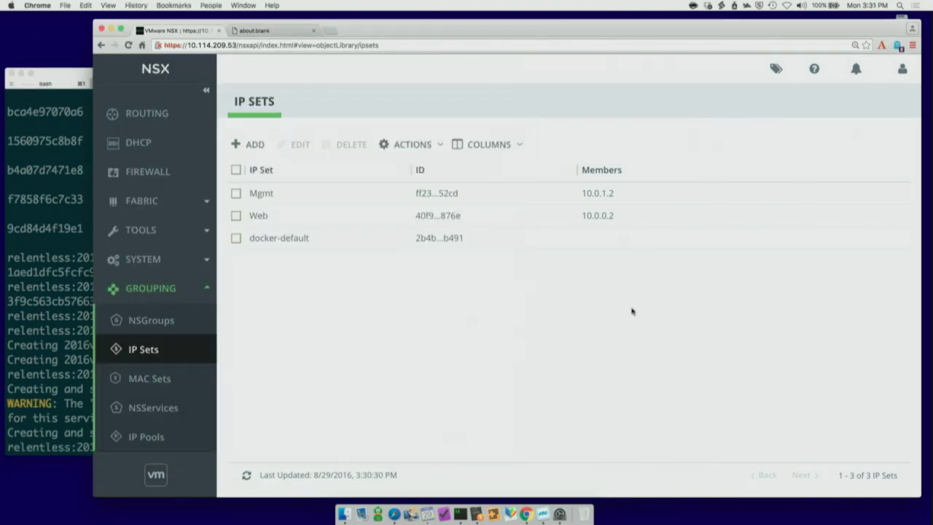
{"action": "left_click", "coordinate": [247, 475]}
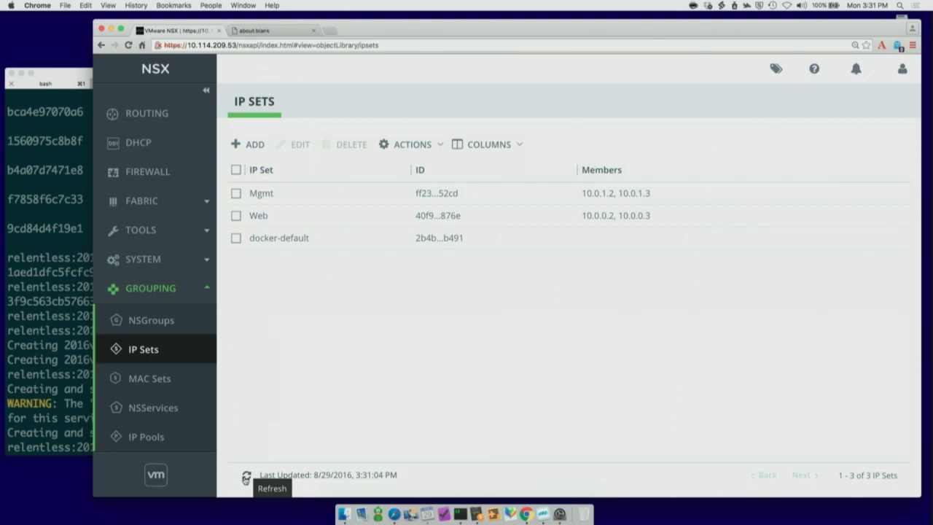
{"action": "left_click", "coordinate": [144, 175]}
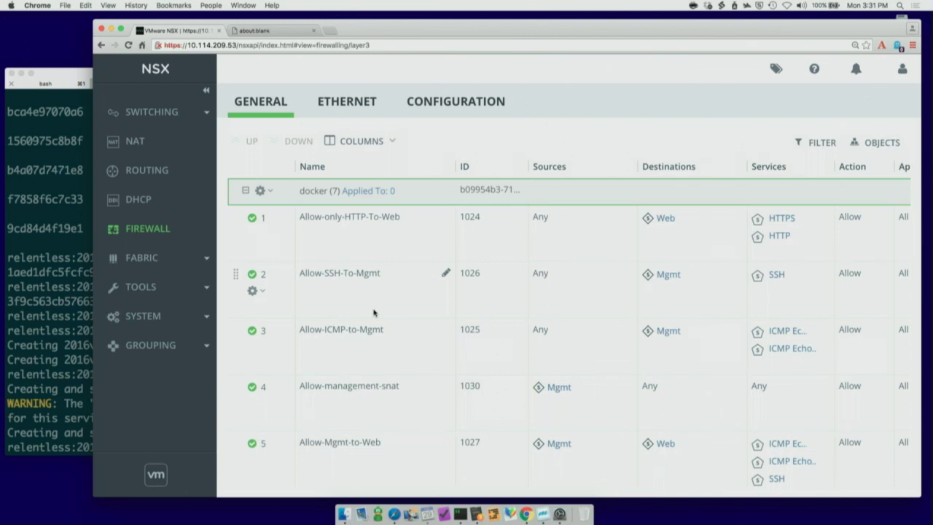
{"action": "left_click", "coordinate": [166, 344]}
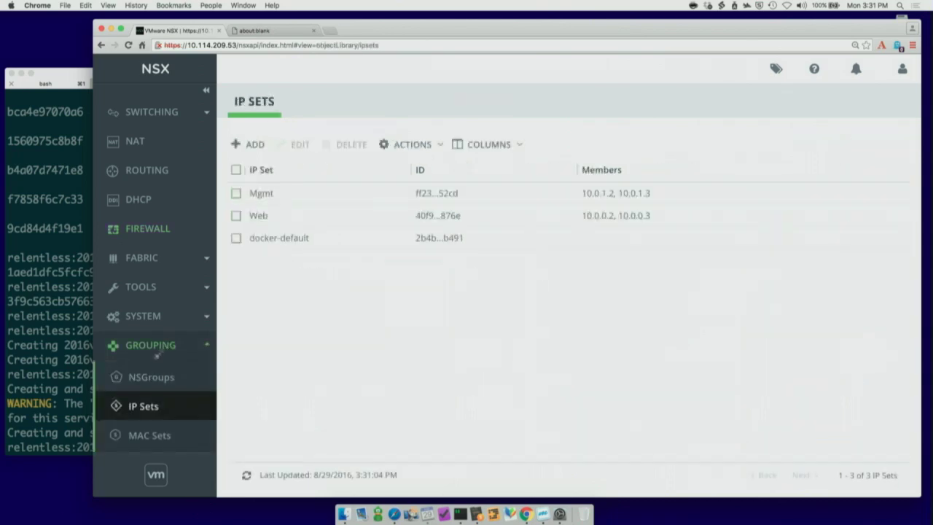
{"action": "left_click", "coordinate": [75, 215]}
{"action": "left_click", "coordinate": [123, 84]}
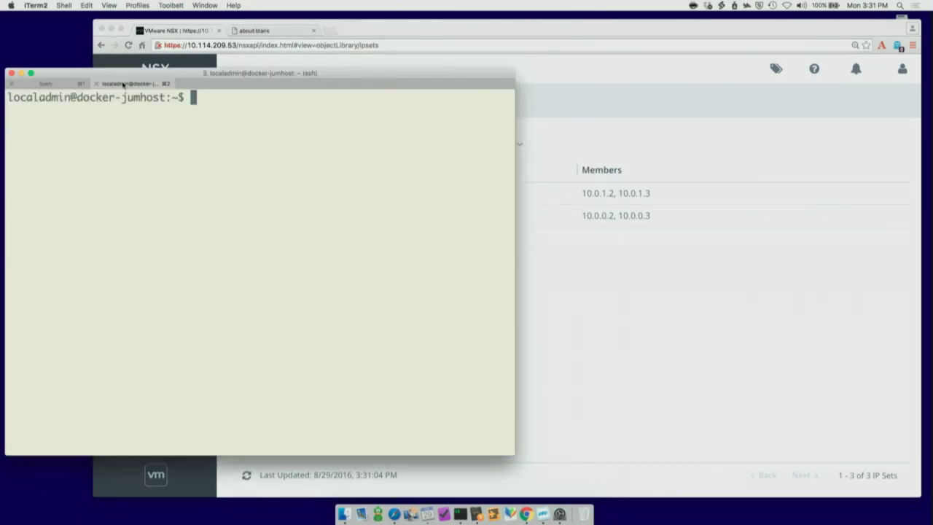
{"action": "left_click", "coordinate": [590, 367]}
Step: From the jump host, ping web container 10.0.0.2 and confirm it gets no replies
{"action": "left_click", "coordinate": [57, 155]}
{"action": "type", "text": "ping -c 4 10.0."}
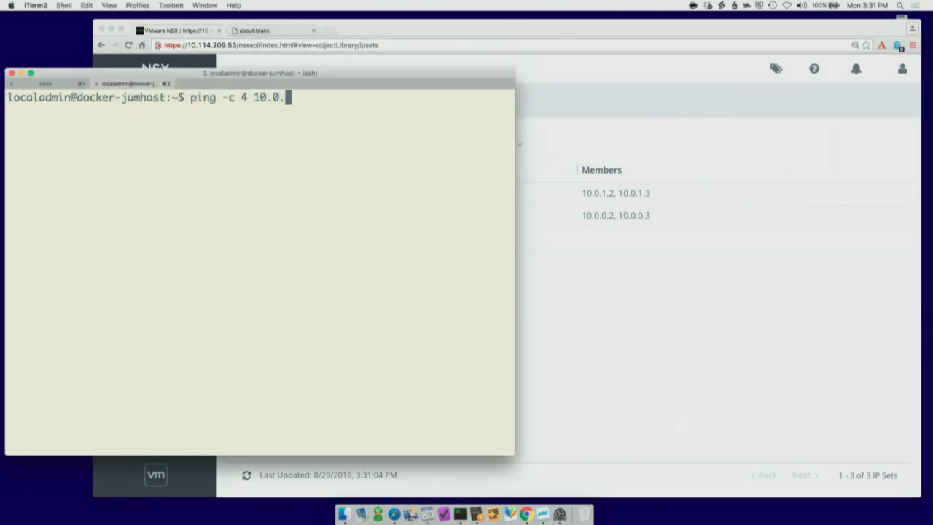
{"action": "type", "text": "0.2"}
{"action": "key", "text": "Return"}
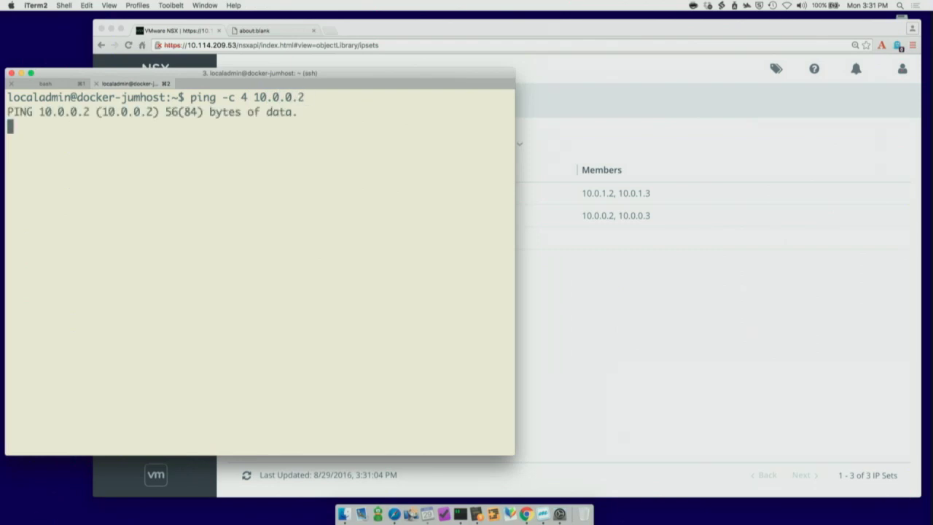
{"action": "key", "text": "ctrl+c"}
Step: Ping mgmt container 10.0.1.2 and confirm it replies with 0% loss
{"action": "key", "text": "Up"}
{"action": "key", "text": "BackSpace"}
{"action": "key", "text": "BackSpace"}
{"action": "key", "text": "BackSpace"}
{"action": "type", "text": "10.0.1"}
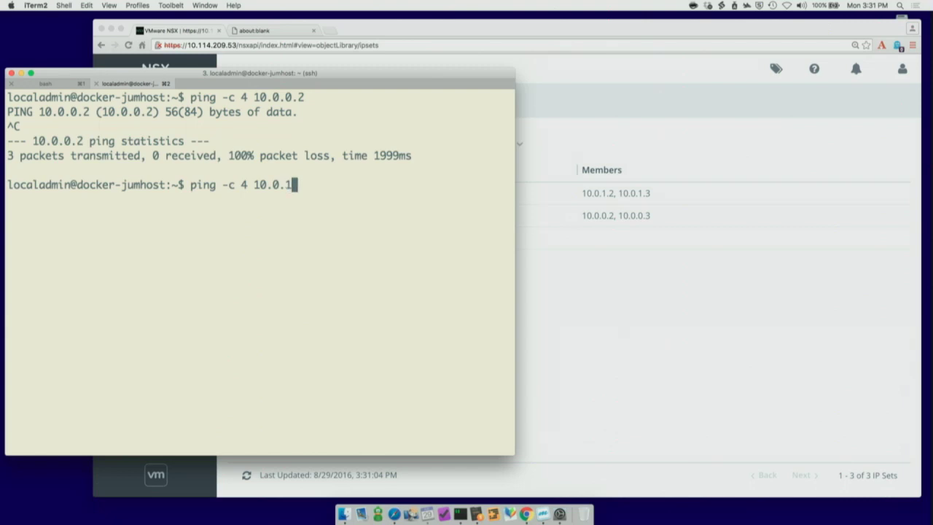
{"action": "type", "text": ".2"}
{"action": "key", "text": "Return"}
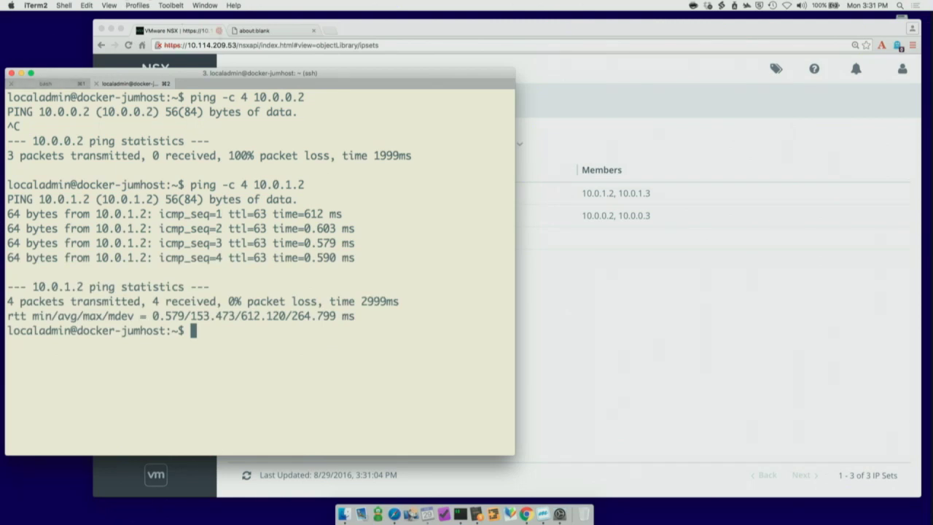
{"action": "left_click", "coordinate": [253, 33]}
Step: Load 10.114.209.60:8080 and reload twice to see it served by 10.0.0.2 and 10.0.0.3
{"action": "type", "text": "10."}
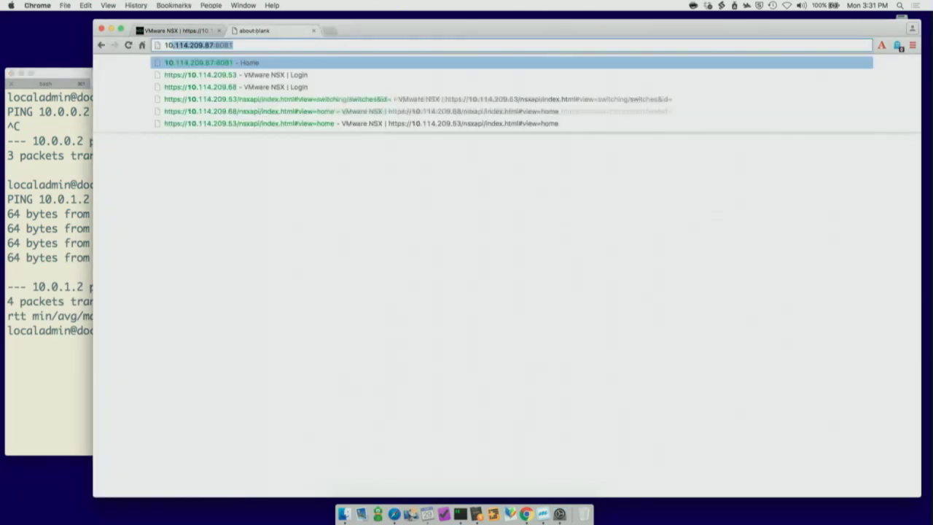
{"action": "type", "text": "114.209.87"}
{"action": "key", "text": "BackSpace"}
{"action": "key", "text": "BackSpace"}
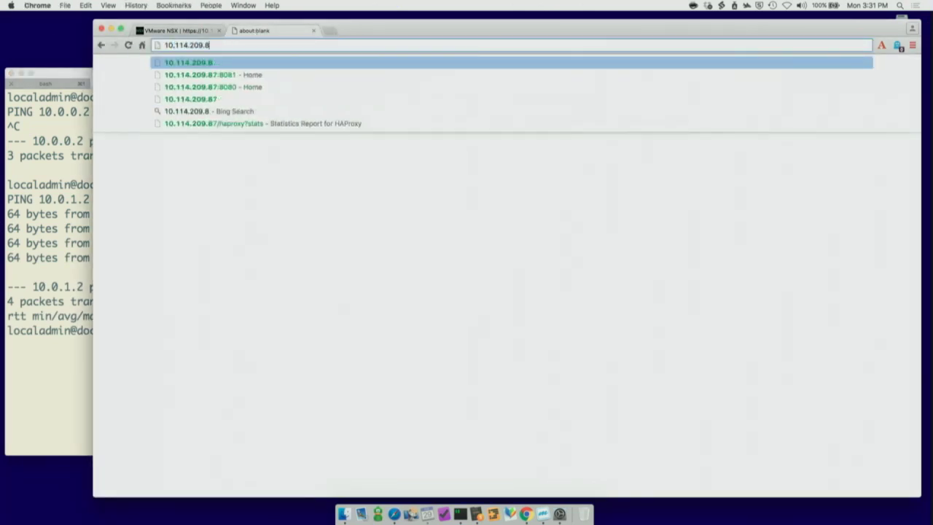
{"action": "type", "text": "60."}
{"action": "key", "text": "BackSpace"}
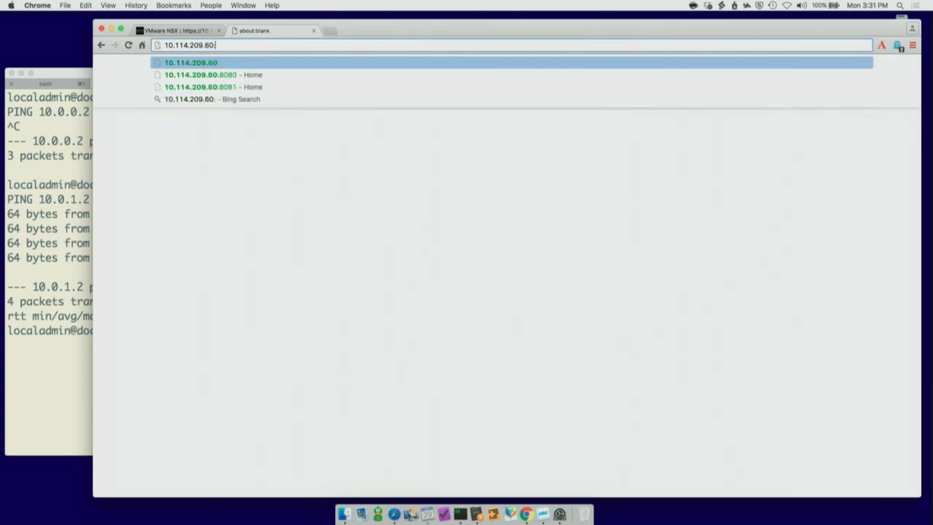
{"action": "type", "text": ":8080"}
{"action": "key", "text": "Return"}
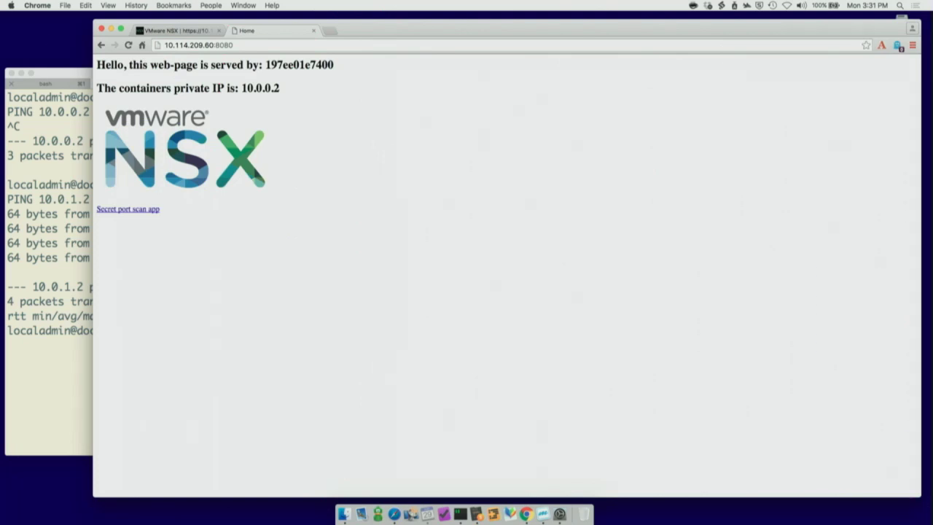
{"action": "key", "text": "super+r"}
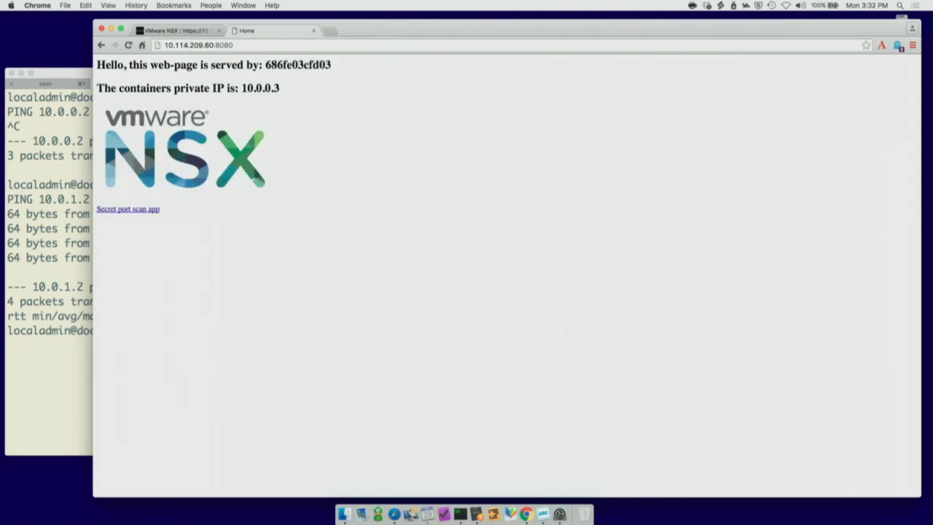
{"action": "key", "text": "super+r"}
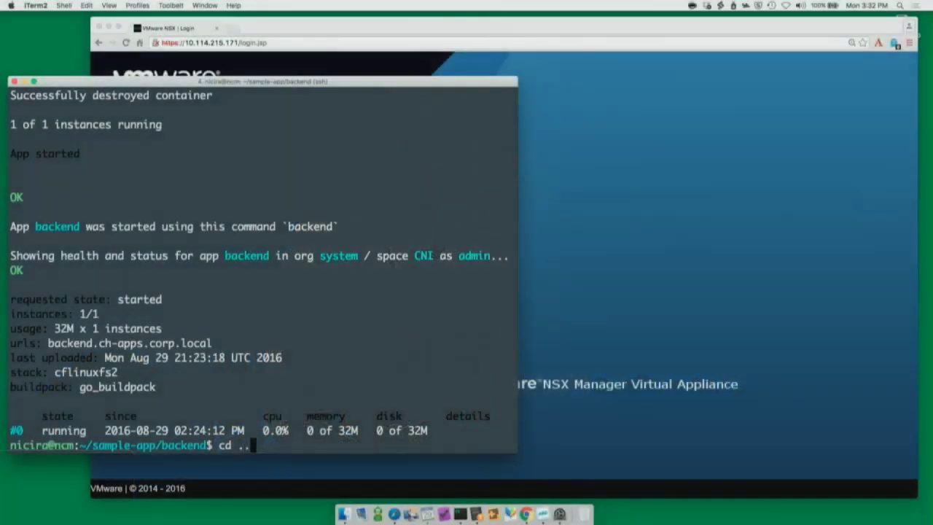
Step: Change to the ../frontend/ directory and cf push the frontend app
{"action": "type", "text": "/frontend/"}
{"action": "key", "text": "Return"}
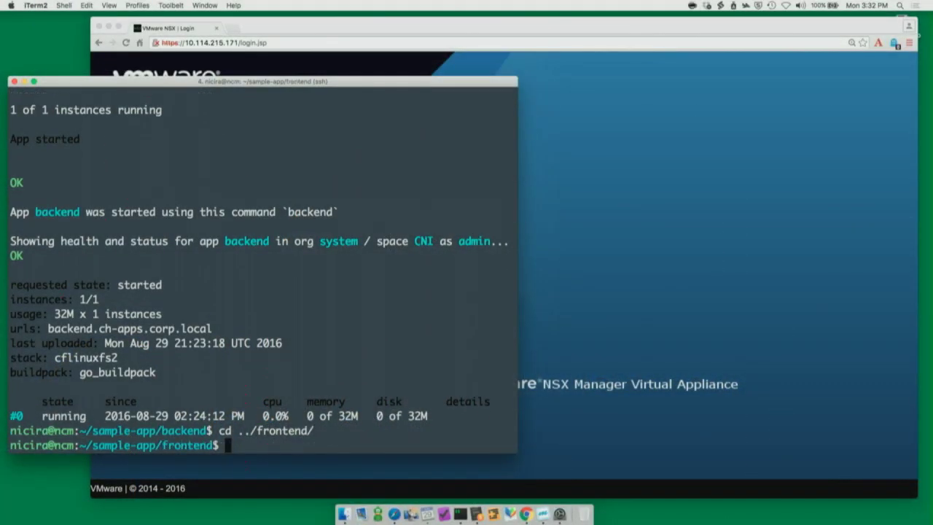
{"action": "type", "text": "cf push"}
{"action": "key", "text": "Return"}
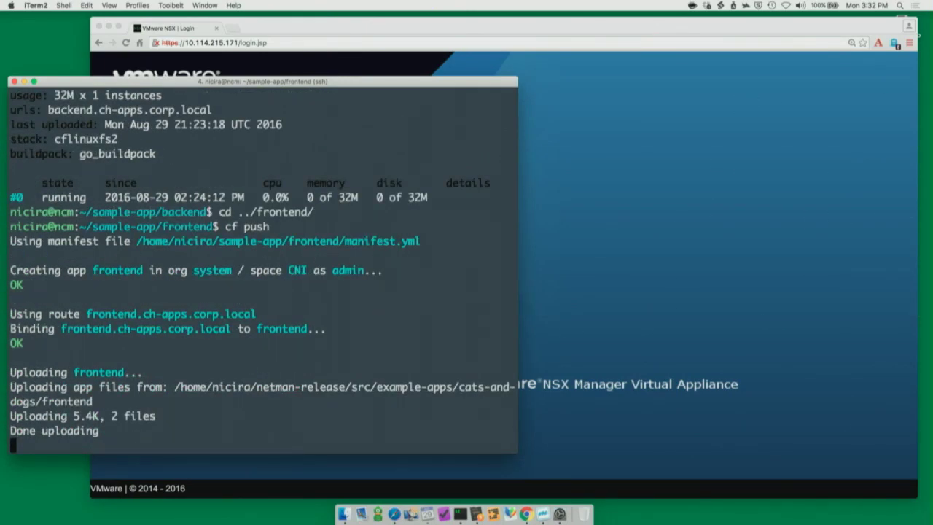
Step: Log in to NSX Manager with the admin credentials and open Switches showing PCF_Containers
{"action": "left_click", "coordinate": [790, 203]}
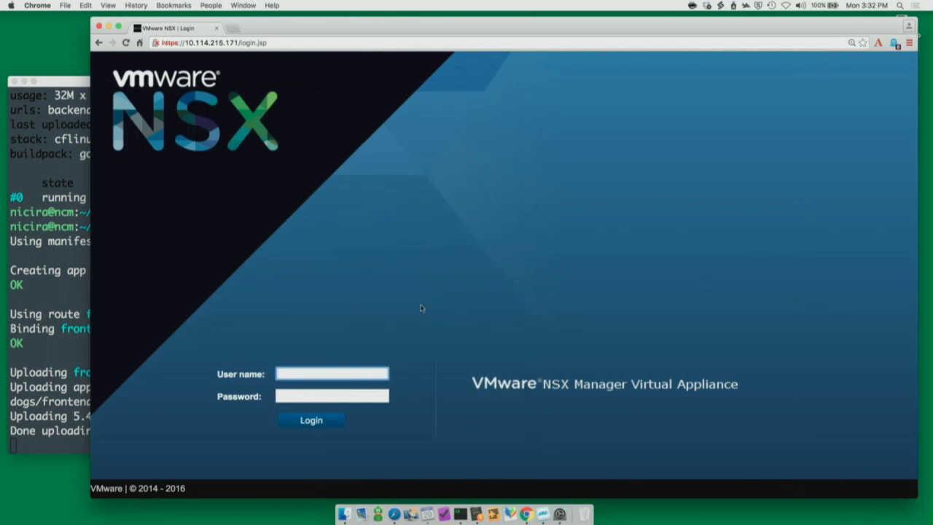
{"action": "type", "text": "admin"}
{"action": "key", "text": "Tab"}
{"action": "type", "text": "default"}
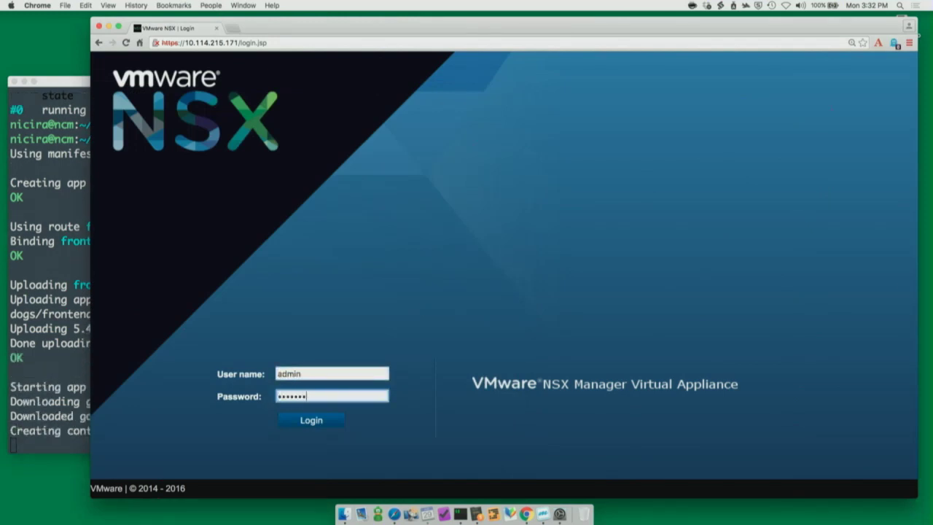
{"action": "type", "text": "1"}
{"action": "key", "text": "Return"}
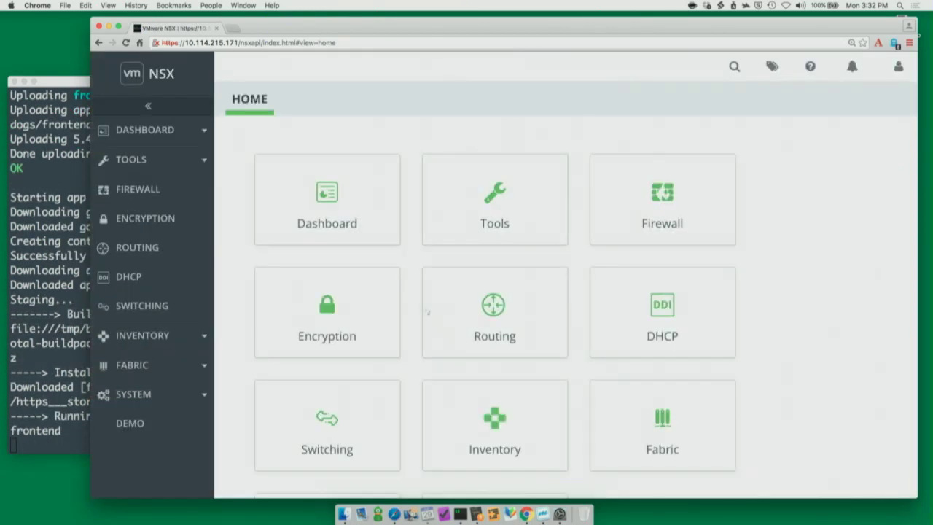
{"action": "left_click", "coordinate": [347, 435]}
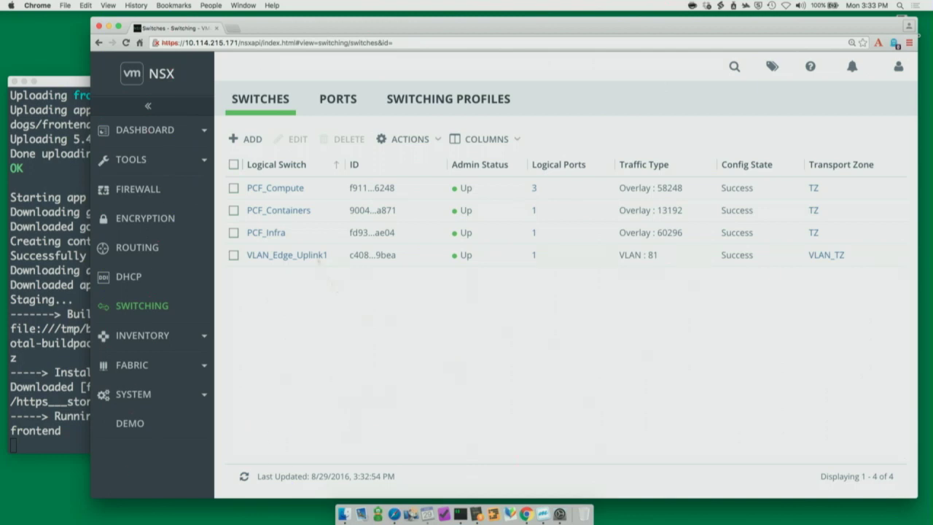
Step: Open the PCF_Containers switch summary and list its related ports
{"action": "left_click", "coordinate": [292, 212]}
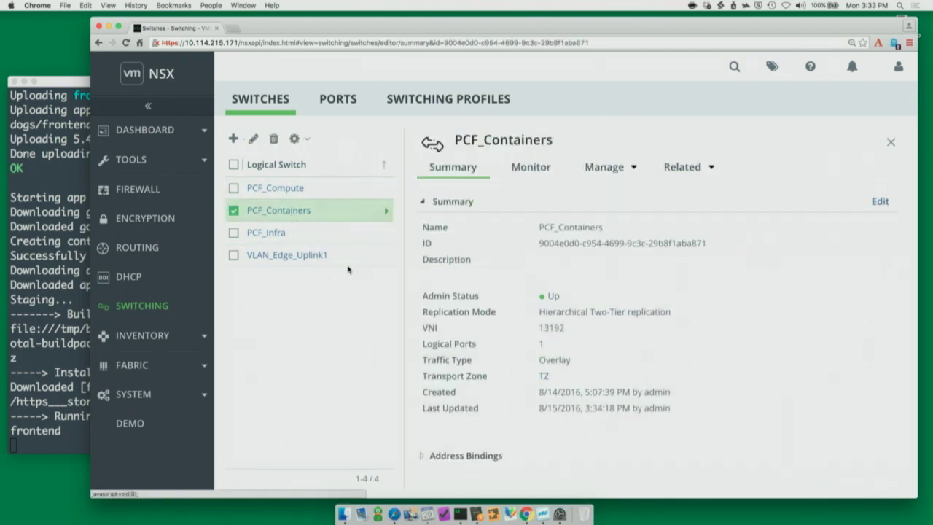
{"action": "scroll", "coordinate": [493, 389], "scroll_direction": "down", "scroll_amount": 1}
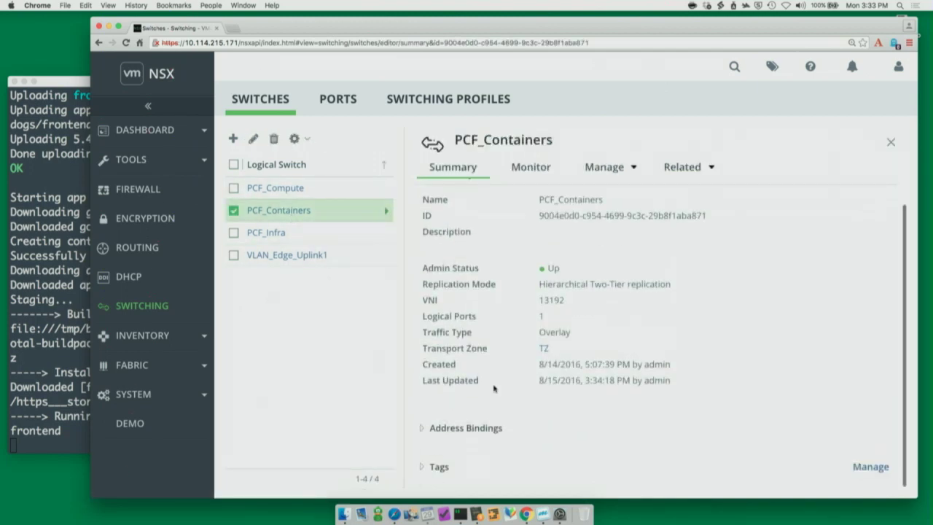
{"action": "scroll", "coordinate": [421, 473], "scroll_direction": "up", "scroll_amount": 1}
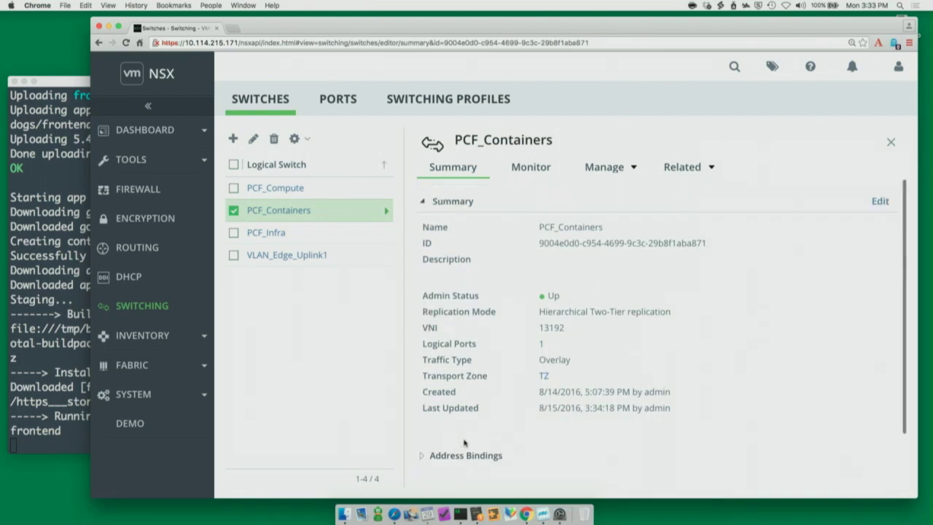
{"action": "scroll", "coordinate": [433, 441], "scroll_direction": "down", "scroll_amount": 1}
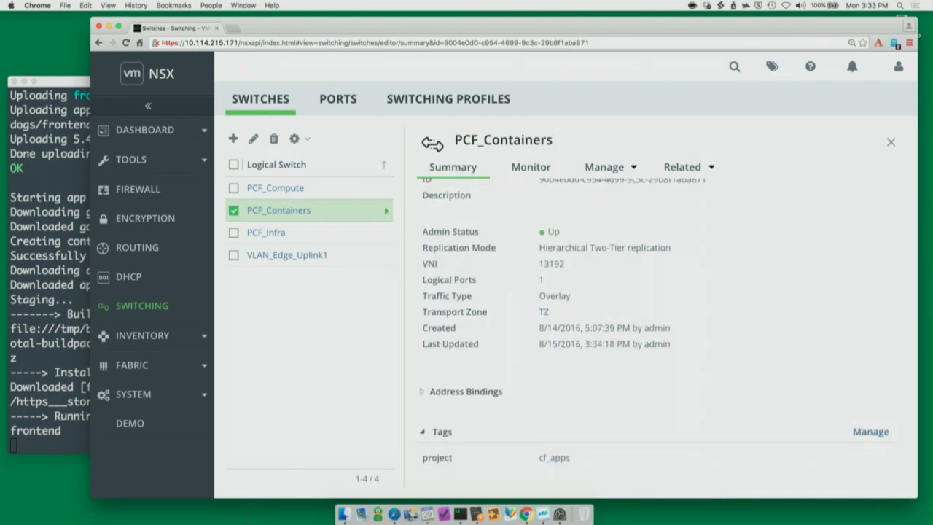
{"action": "left_click", "coordinate": [685, 166]}
{"action": "left_click", "coordinate": [677, 194]}
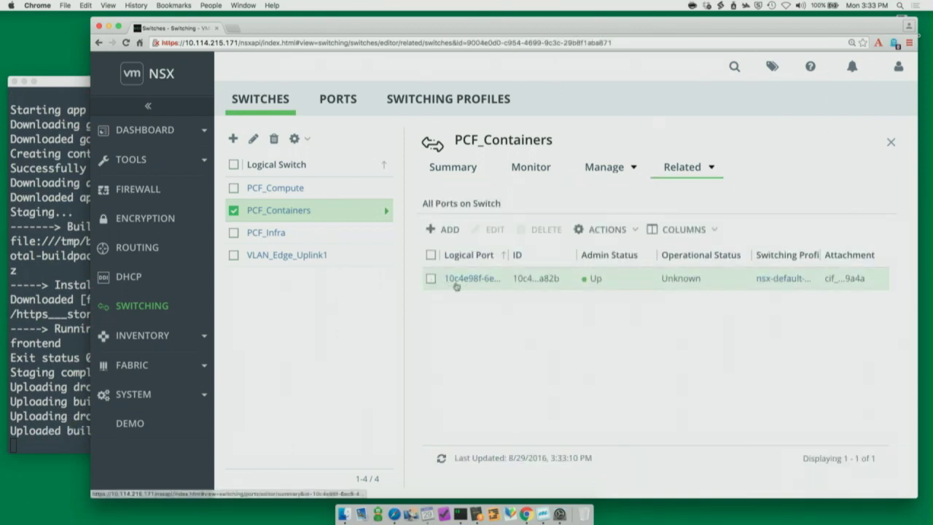
Step: Inspect the only port's tags, confirming app_name backend, then close the details panel
{"action": "left_click", "coordinate": [457, 282]}
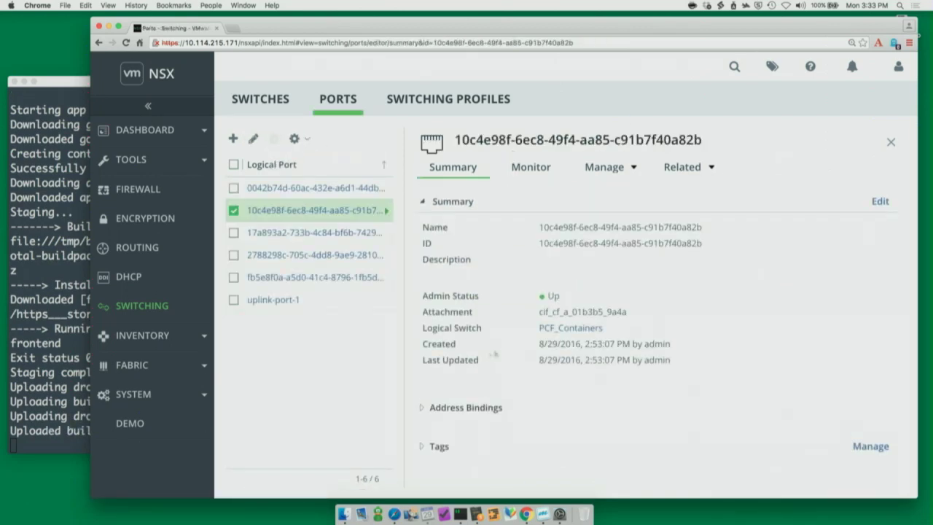
{"action": "left_click", "coordinate": [430, 446]}
{"action": "scroll", "coordinate": [562, 466], "scroll_direction": "down", "scroll_amount": 2}
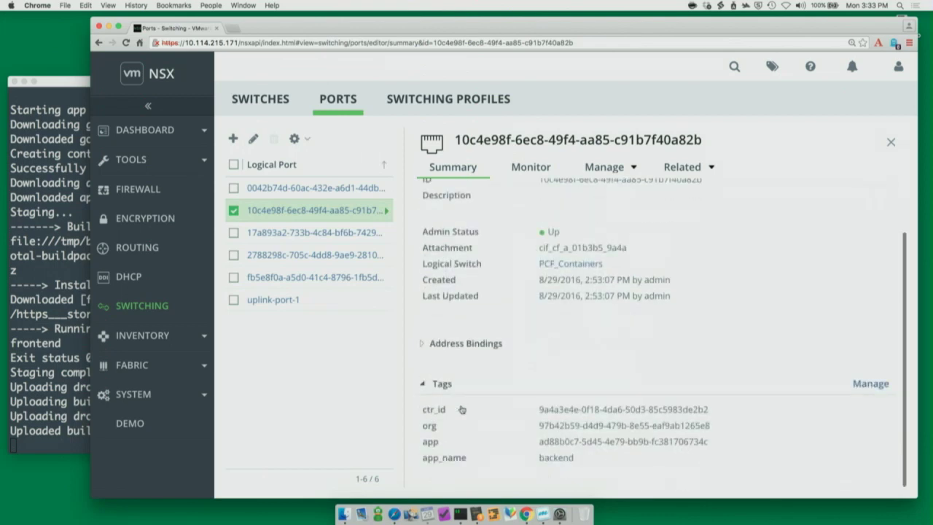
{"action": "double_click", "coordinate": [559, 457]}
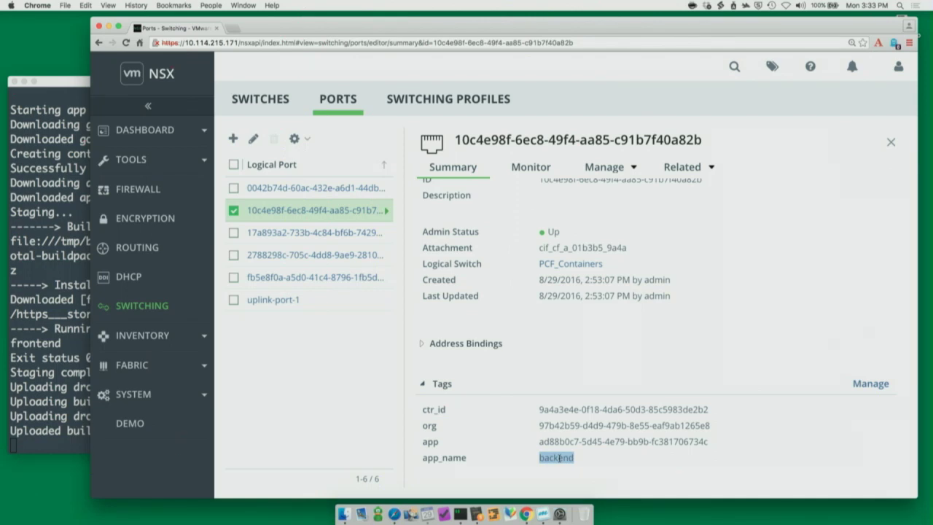
{"action": "left_click", "coordinate": [890, 142]}
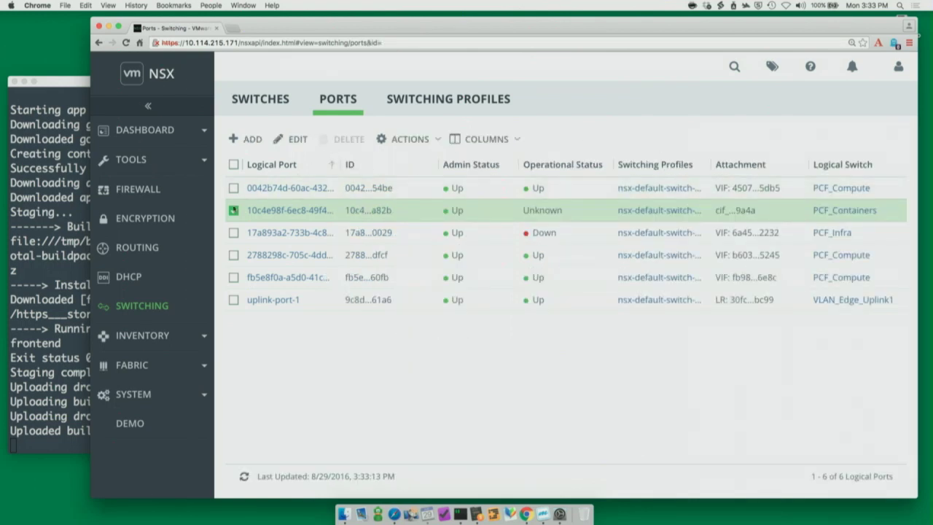
Step: Global-search for 'backend' and view the matching logical port's app_name backend tag
{"action": "left_click", "coordinate": [234, 210]}
{"action": "left_click", "coordinate": [733, 66]}
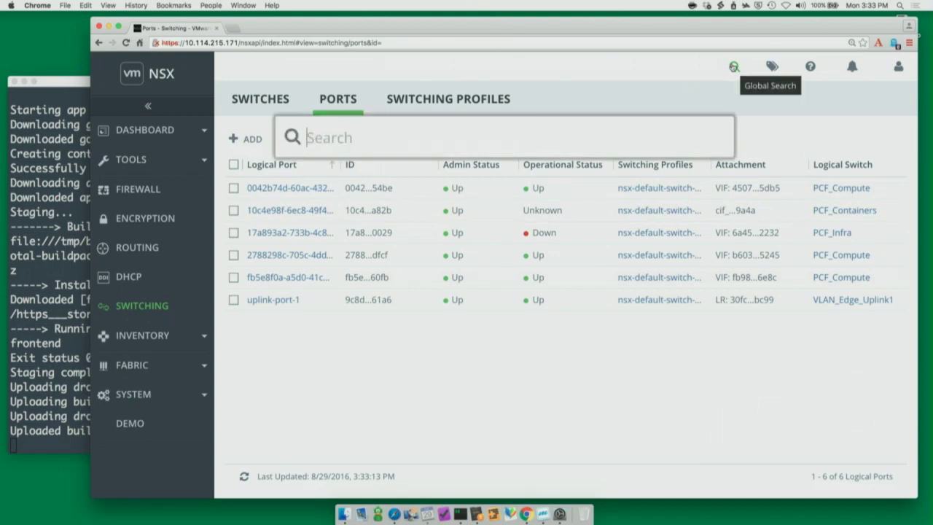
{"action": "type", "text": "backend"}
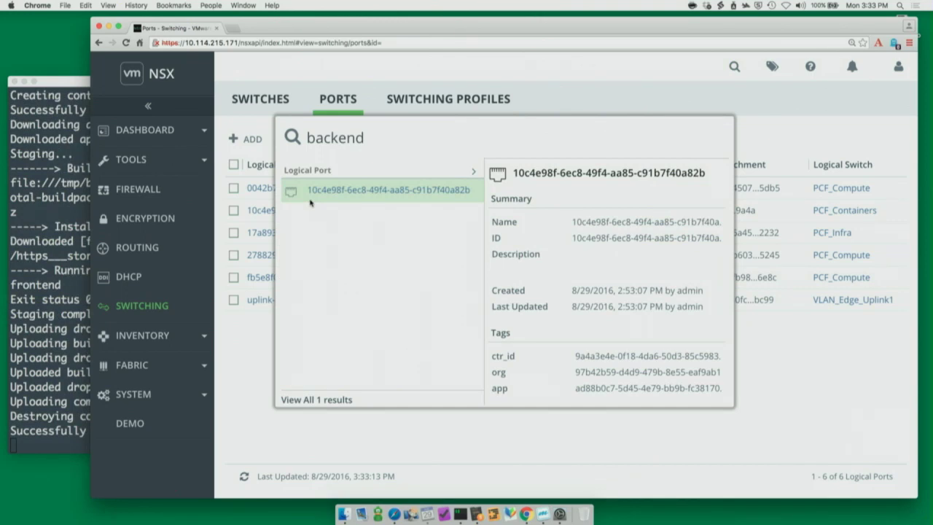
{"action": "scroll", "coordinate": [521, 381], "scroll_direction": "down", "scroll_amount": 1}
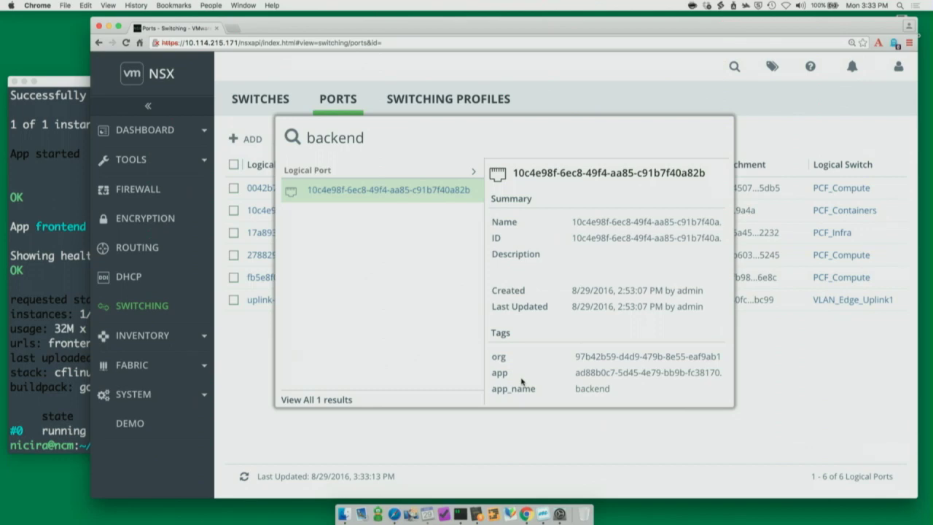
Step: Run 'cf apps' in iTerm2 to see backend and frontend started at 1/1, then return to NSX
{"action": "left_click", "coordinate": [62, 279]}
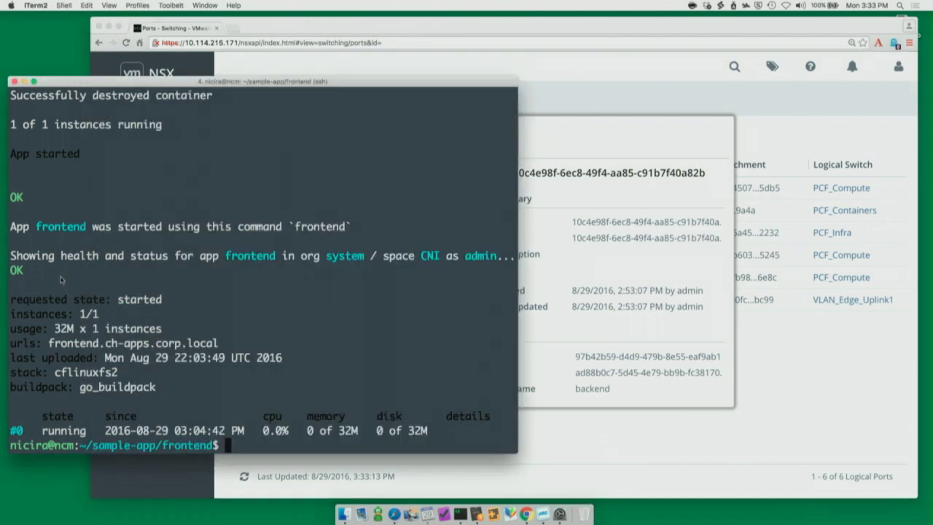
{"action": "type", "text": "cf apps"}
{"action": "key", "text": "Return"}
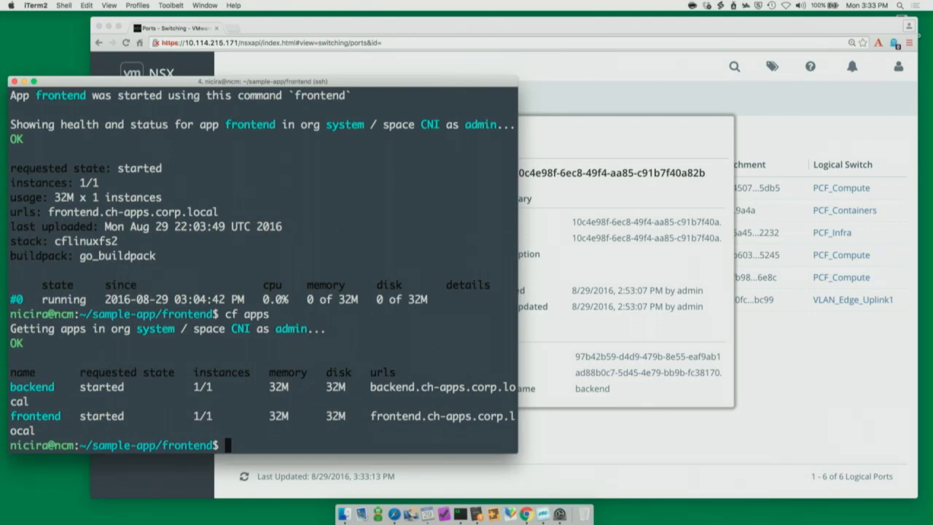
{"action": "left_click", "coordinate": [567, 93]}
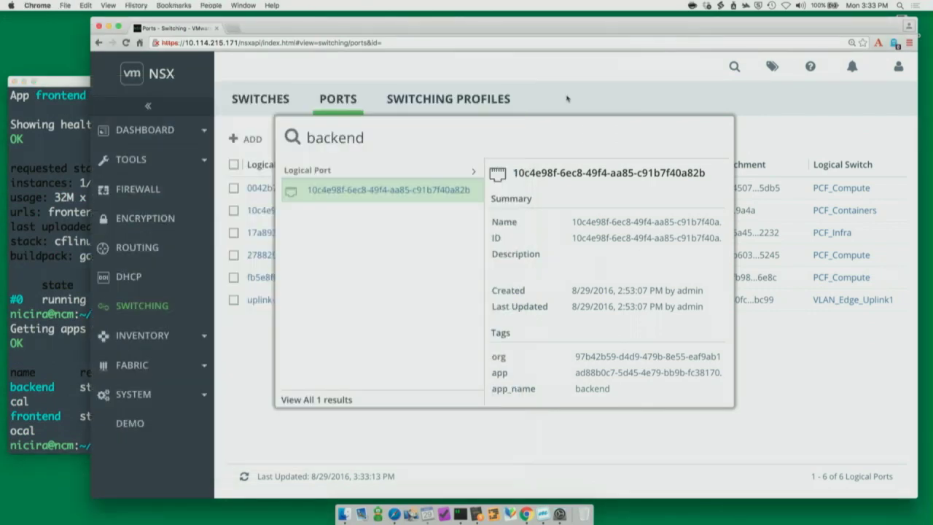
Step: Go back to the PCF_Containers view, close the port panel and refresh the logical switches
{"action": "left_click", "coordinate": [568, 99]}
{"action": "key", "text": "super+bracketleft"}
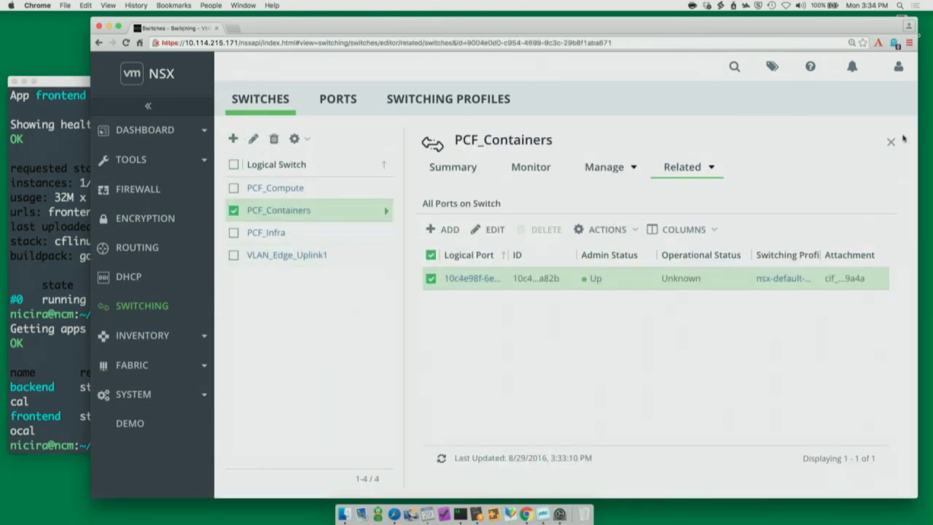
{"action": "left_click", "coordinate": [891, 142]}
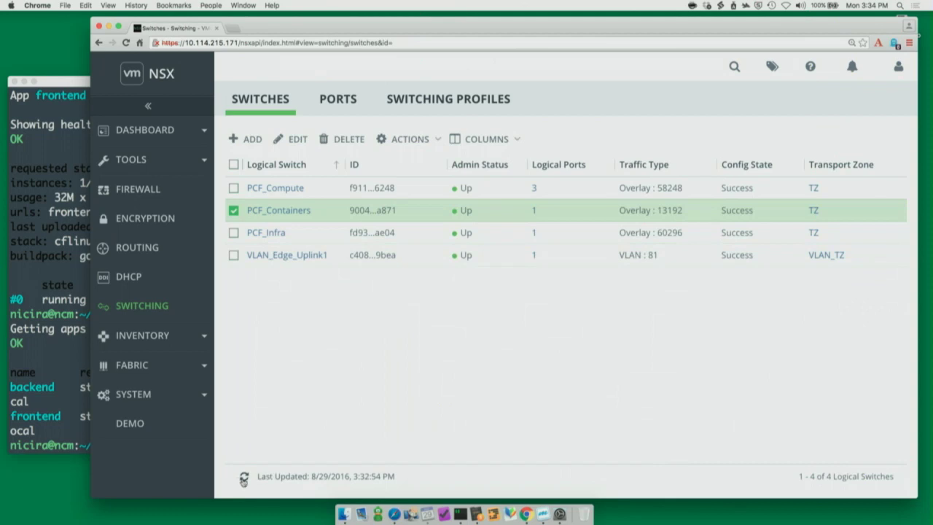
{"action": "left_click", "coordinate": [243, 478]}
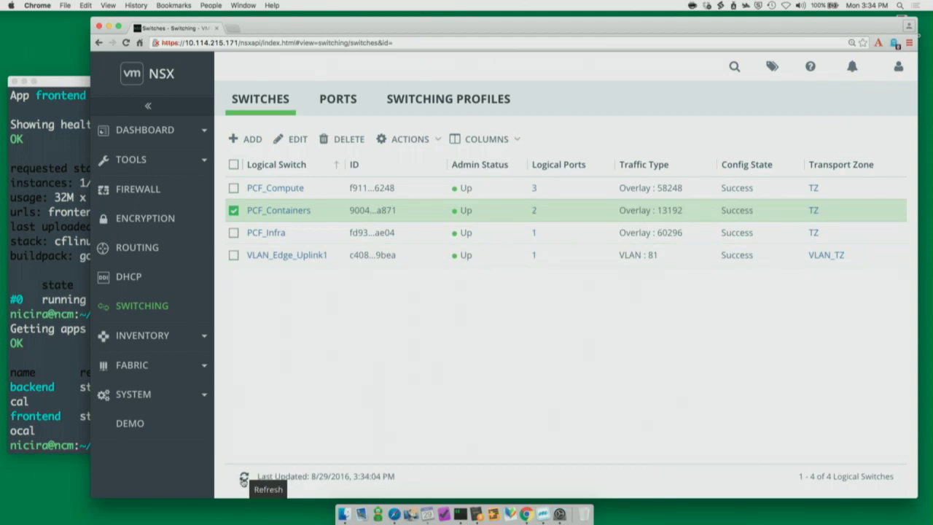
Step: Global-search for 'frontend' and confirm its port is tagged app_name frontend
{"action": "left_click", "coordinate": [734, 67]}
{"action": "type", "text": "frontend"}
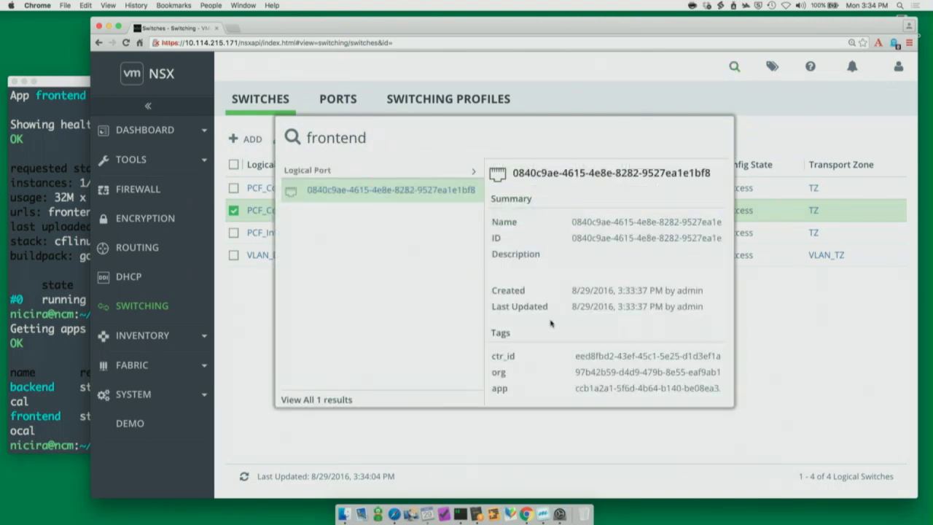
{"action": "scroll", "coordinate": [554, 365], "scroll_direction": "down", "scroll_amount": 1}
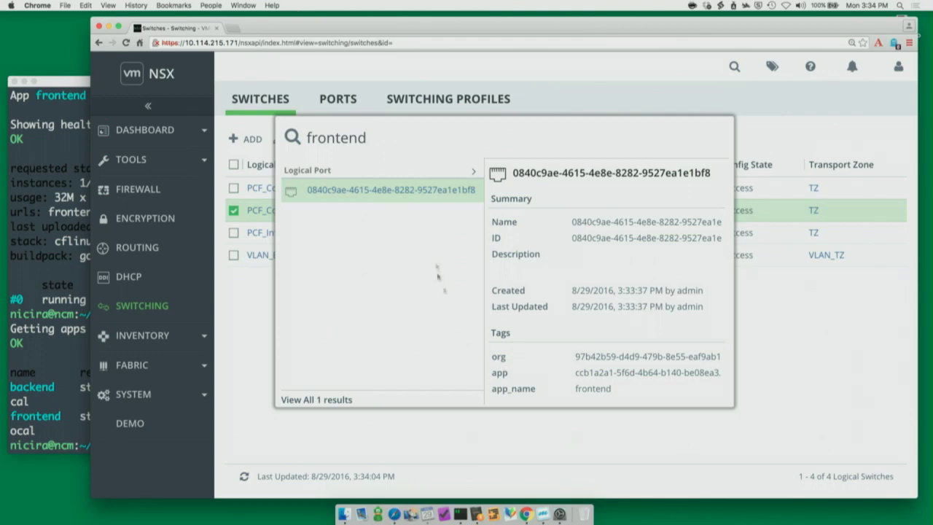
{"action": "key", "text": "Escape"}
Step: Scale the backend app to 2 instances with 'cf scale backend -i 2'
{"action": "left_click", "coordinate": [62, 361]}
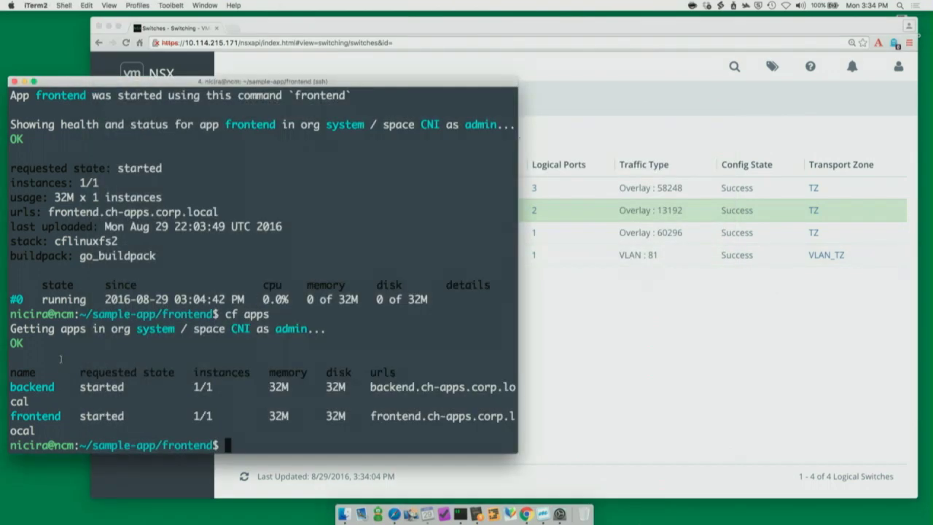
{"action": "type", "text": "cf scale b"}
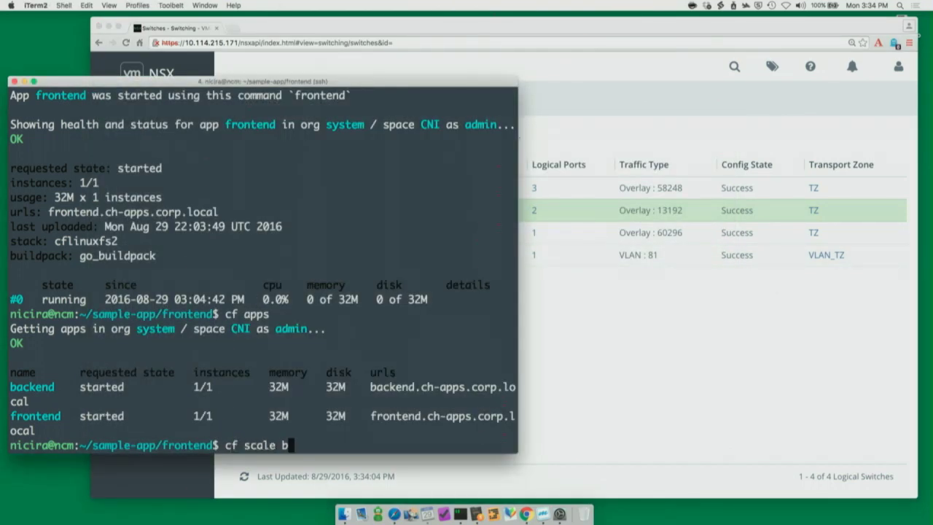
{"action": "type", "text": "ackend -i 2"}
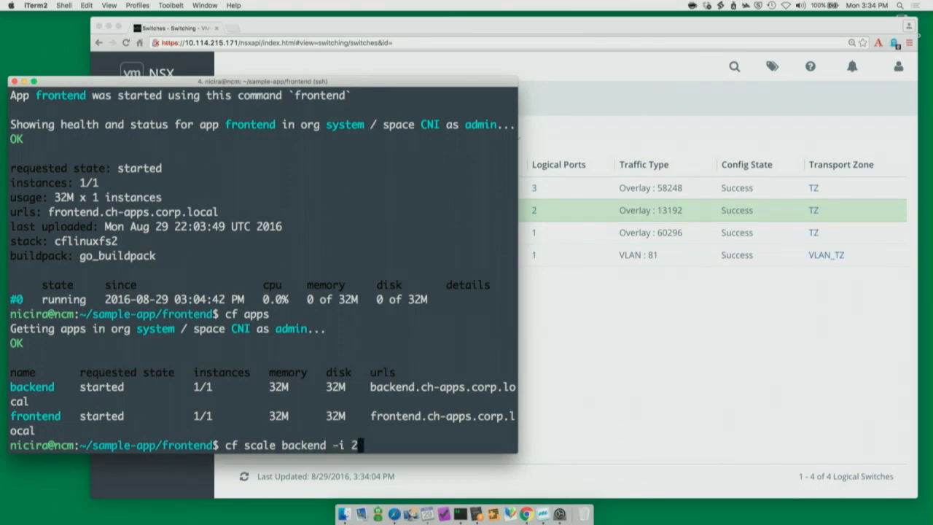
{"action": "key", "text": "Return"}
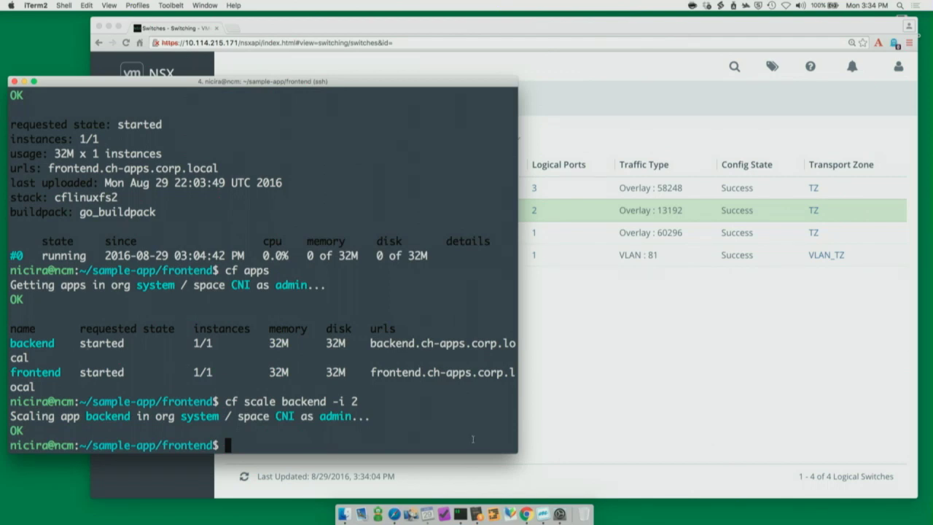
Step: Back in NSX, global-search for 'backend' to find its logical ports
{"action": "left_click", "coordinate": [594, 351]}
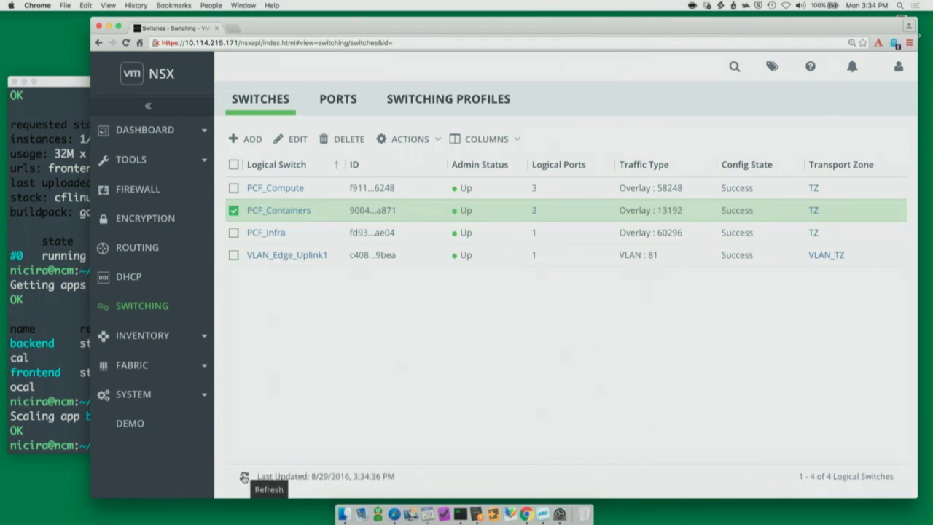
{"action": "left_click", "coordinate": [734, 66]}
{"action": "type", "text": "backend"}
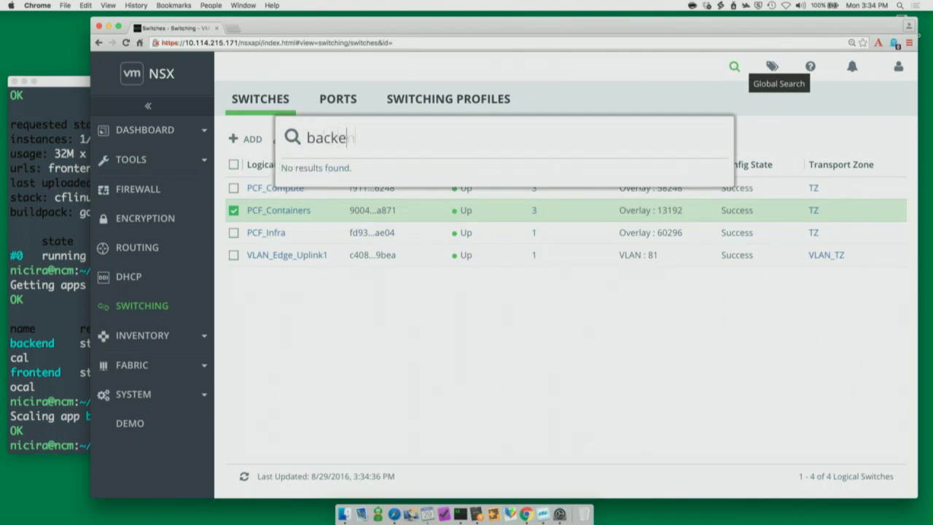
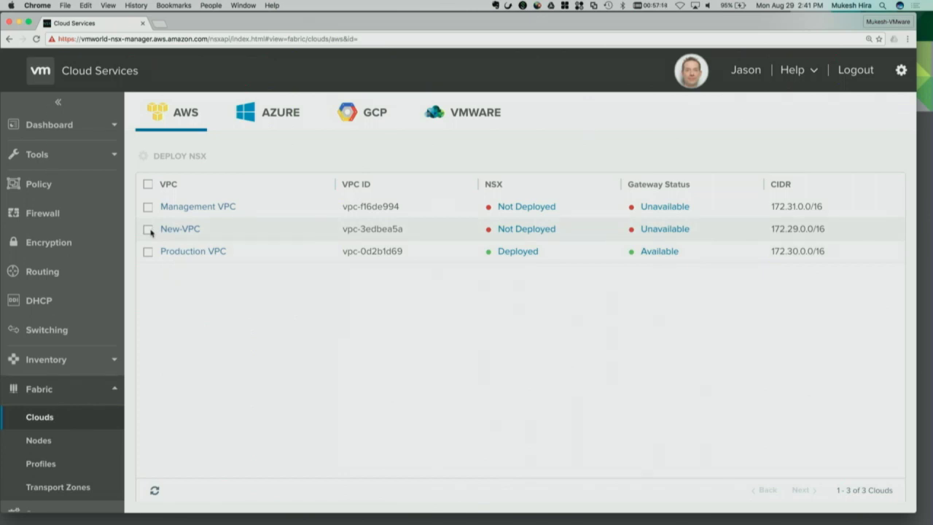
Step: Deploy NSX on New-VPC, keeping 'Create New Application IP Addresses' selected
{"action": "left_click", "coordinate": [149, 229]}
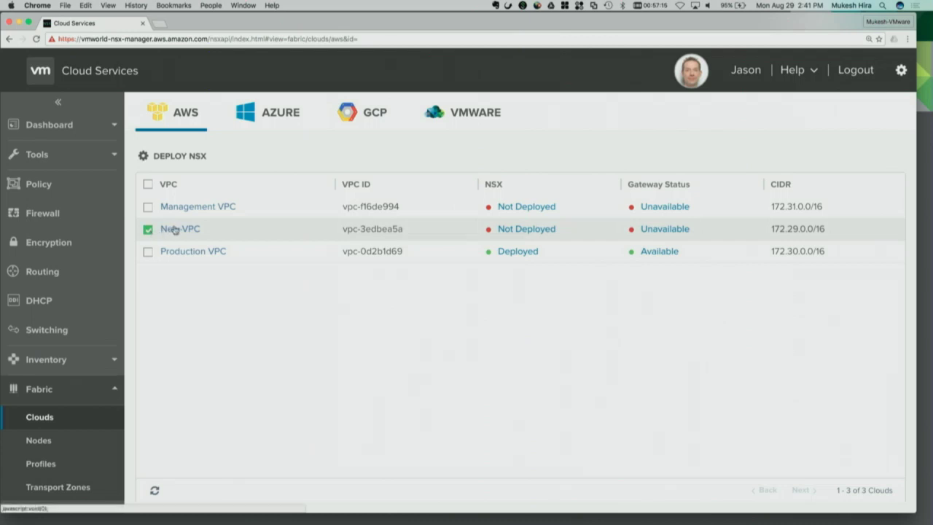
{"action": "left_click", "coordinate": [181, 156]}
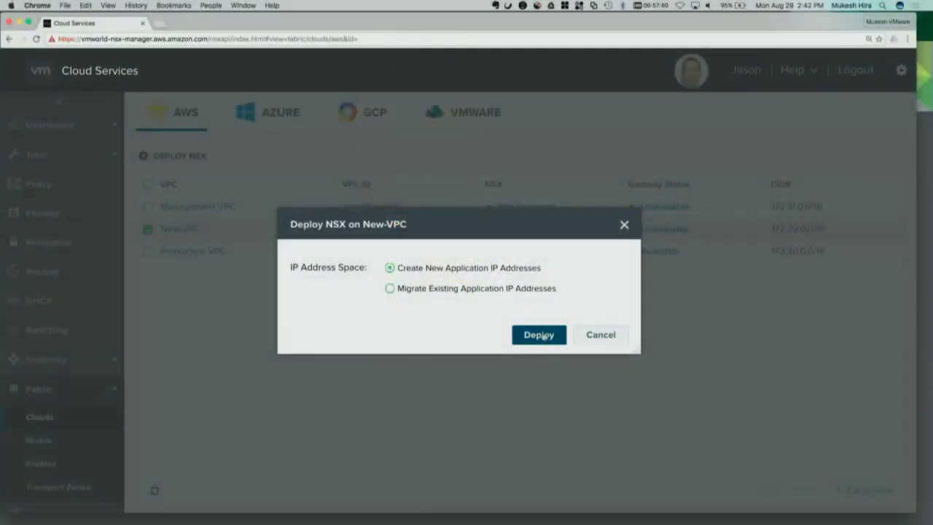
{"action": "left_click", "coordinate": [538, 335]}
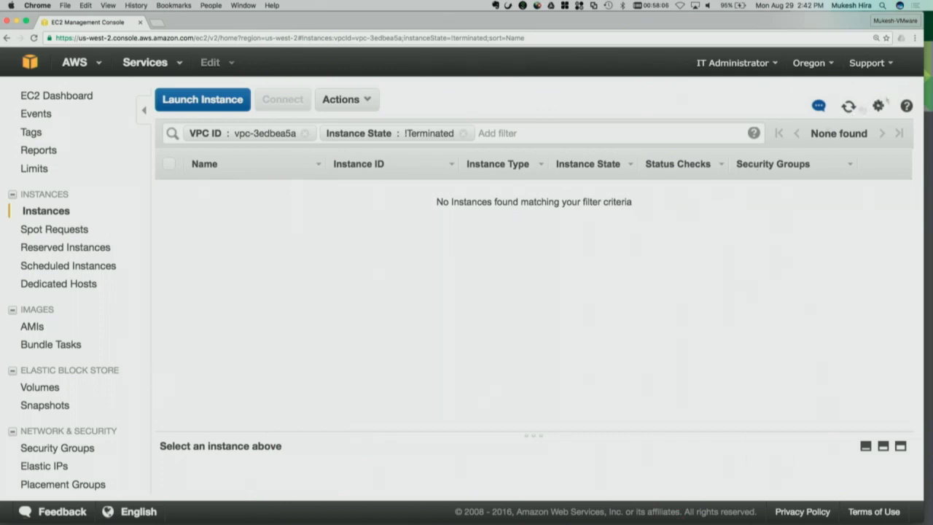
Step: Refresh New-VPC's EC2 instance list to reveal the new NSX gateway instance
{"action": "left_click", "coordinate": [847, 107]}
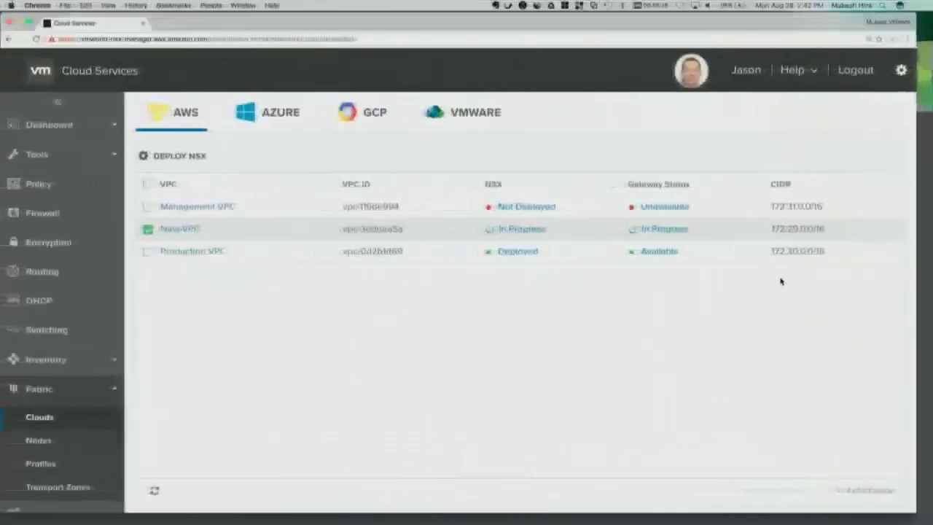
Step: View Production VPC's instances in NSX, find none, and go to the EC2 console
{"action": "left_click", "coordinate": [185, 252]}
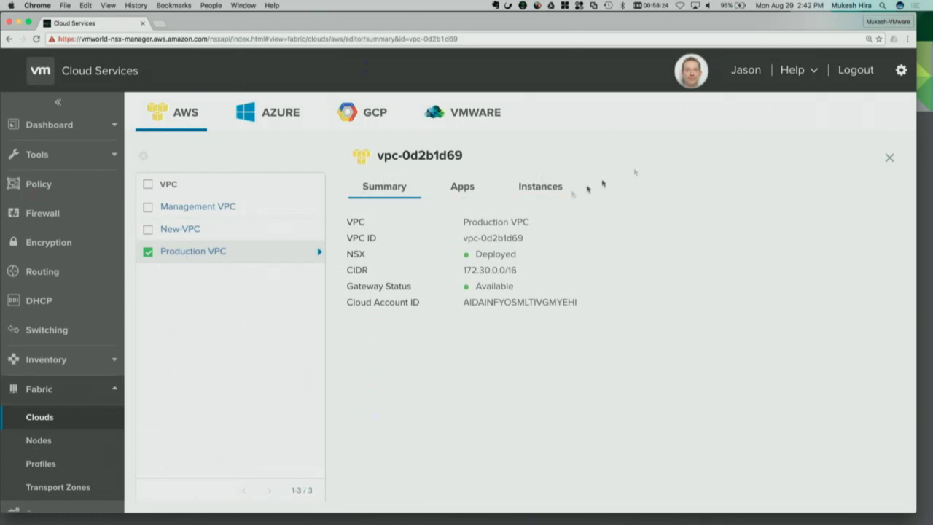
{"action": "left_click", "coordinate": [547, 189]}
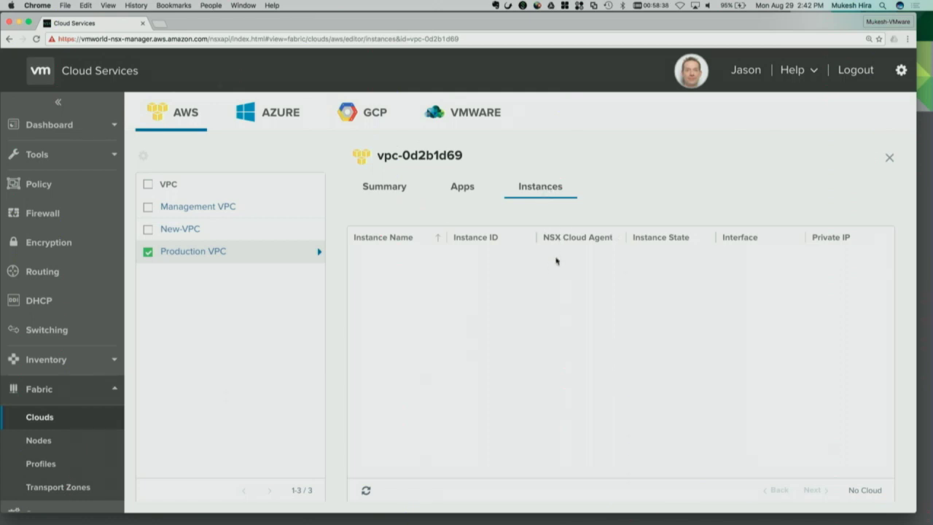
{"action": "key", "text": "super+grave"}
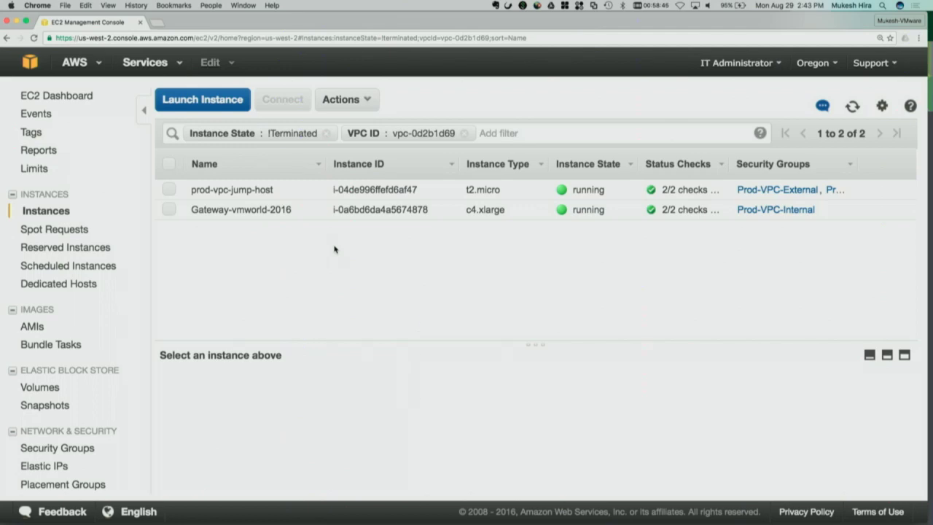
Step: Switch to the desktop holding the iTerm2 terminal windows
{"action": "key", "text": "ctrl+Right"}
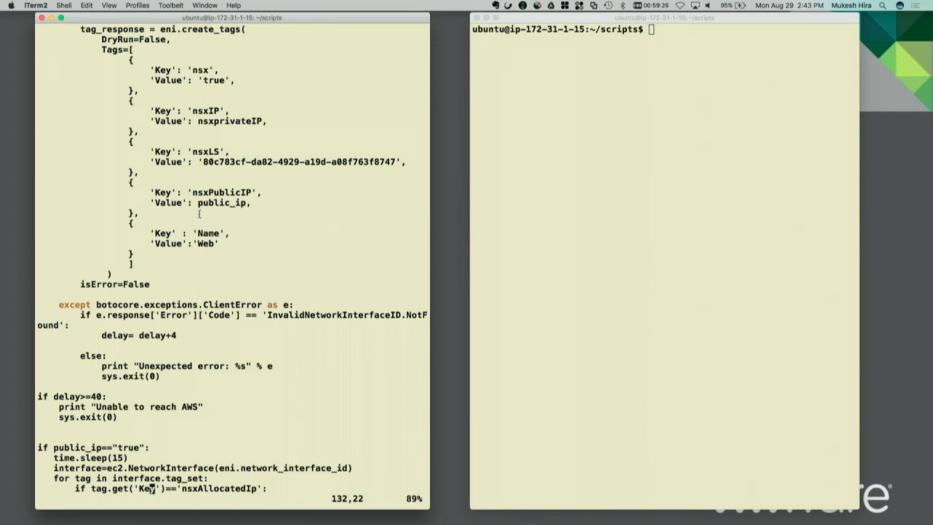
Step: Run './launch_app.sh --PublicIP 52.88.63.39' in the empty terminal, then refresh Production VPC's EC2 instances
{"action": "left_click", "coordinate": [605, 119]}
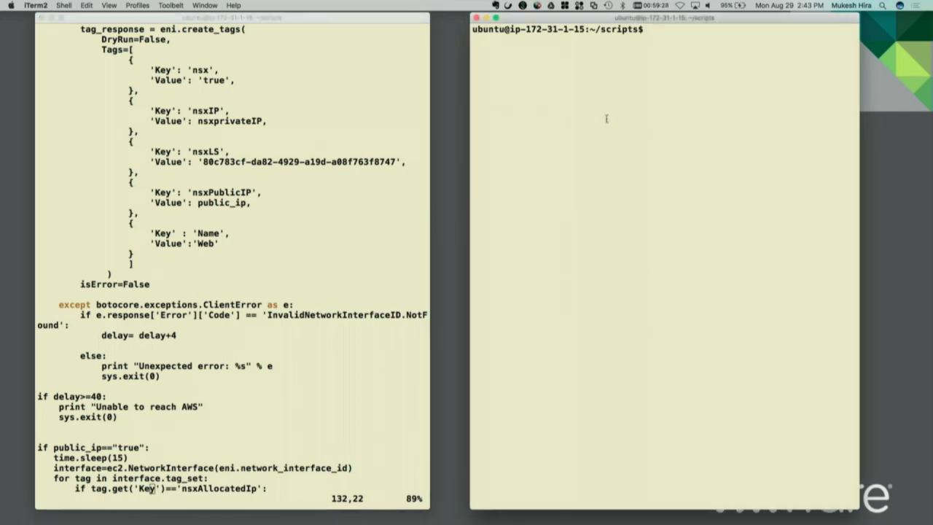
{"action": "type", "text": "./launch_app.sh --PublicIP 52.88.63.39"}
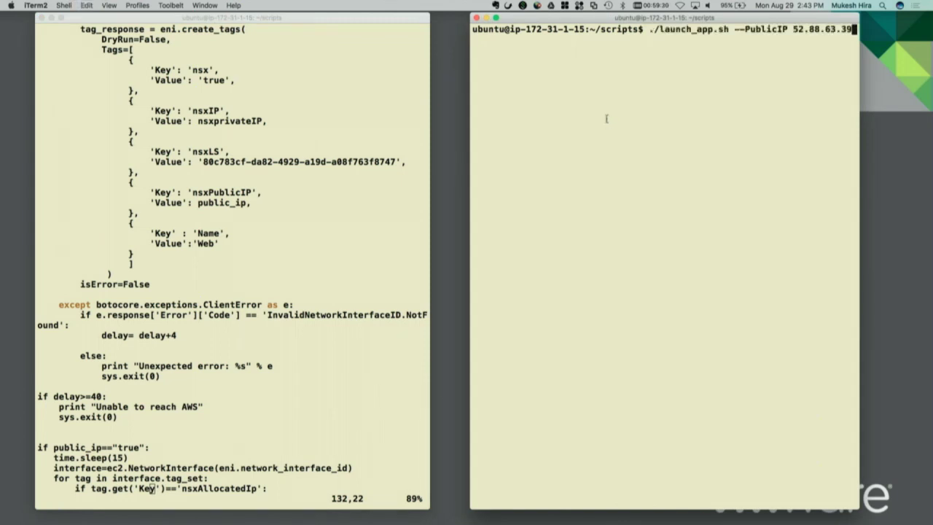
{"action": "key", "text": "Return"}
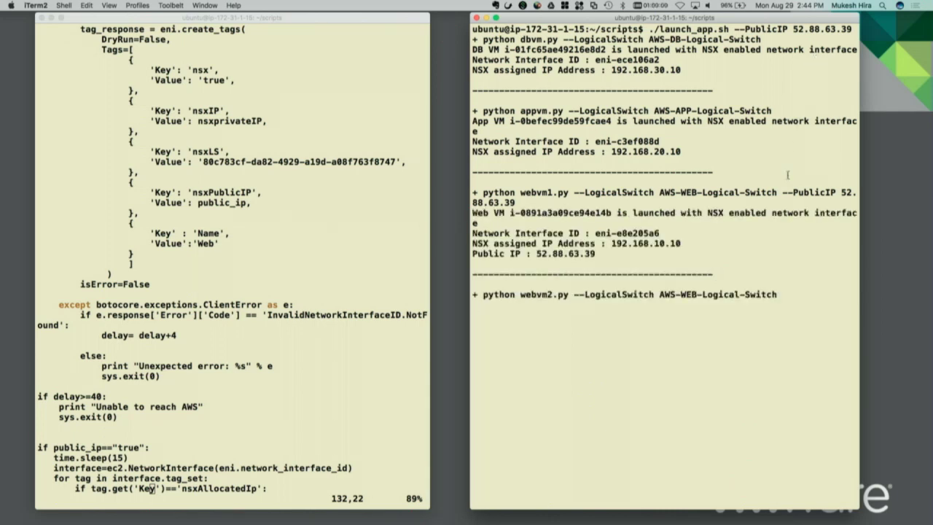
{"action": "key", "text": "super+Tab"}
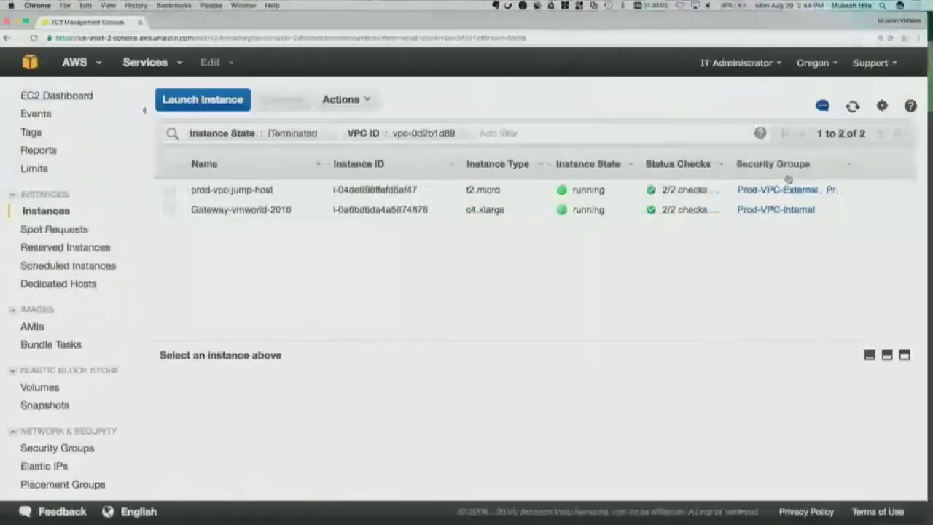
{"action": "left_click", "coordinate": [854, 106]}
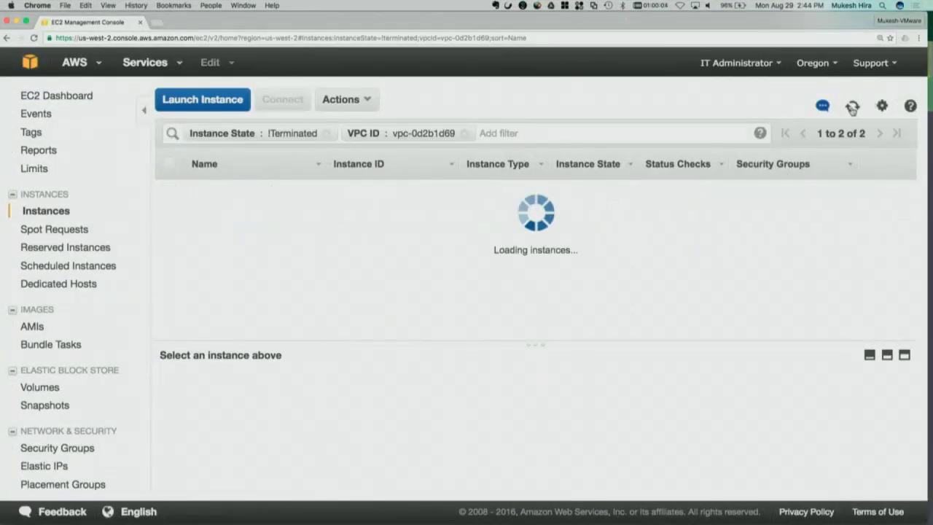